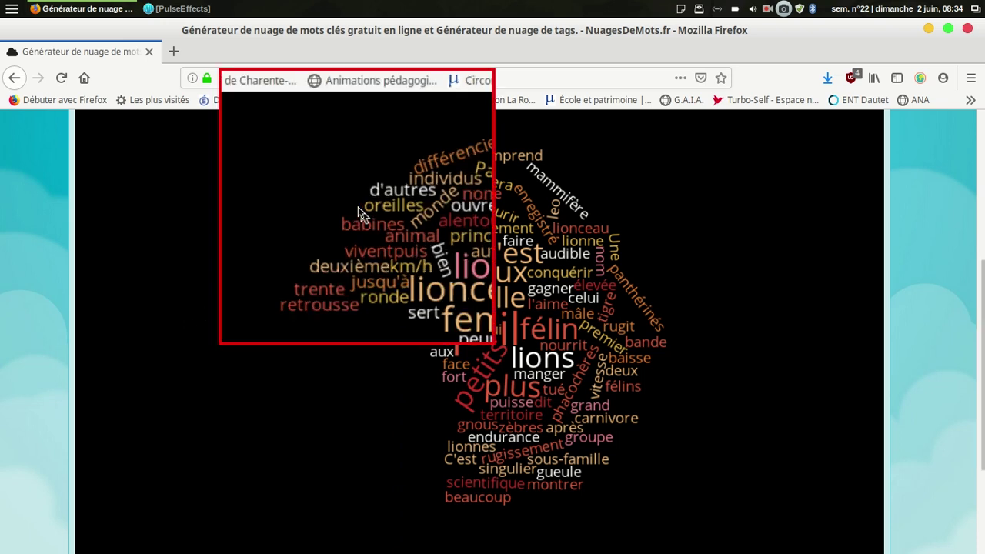
Step: In a new Firefox tab, search for 'vikidia' and open the Vikidia home page
{"action": "key", "text": "Print"}
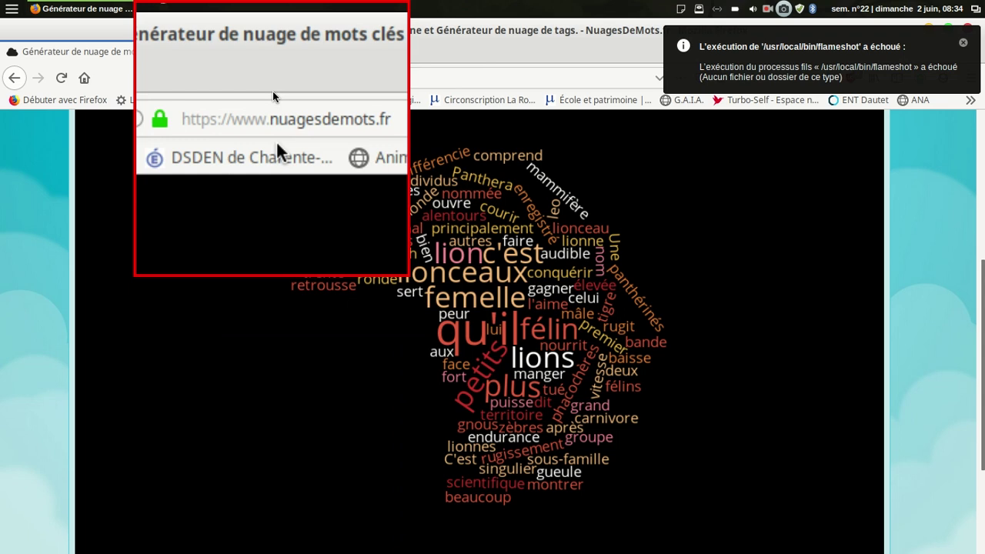
{"action": "key", "text": "Print"}
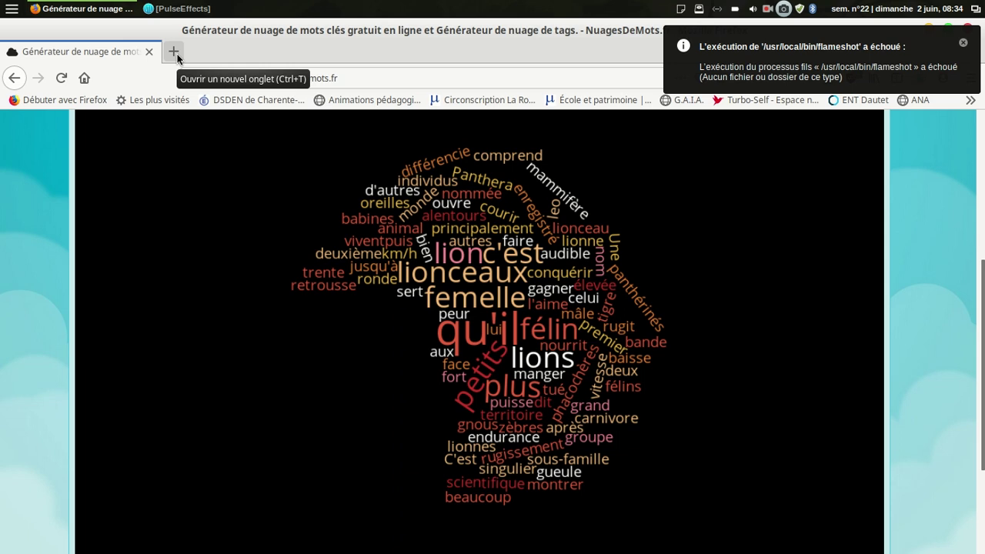
{"action": "left_click", "coordinate": [174, 52]}
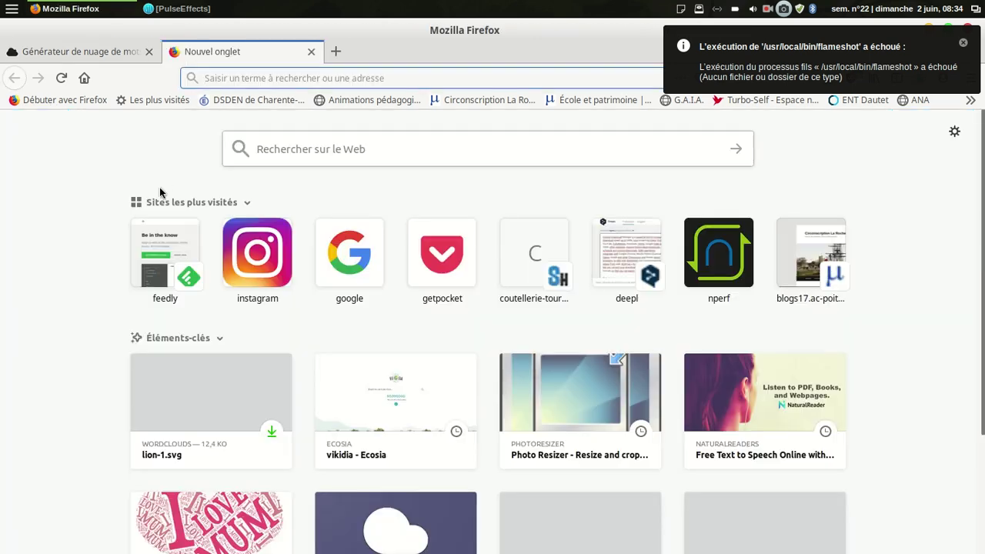
{"action": "type", "text": "vi"}
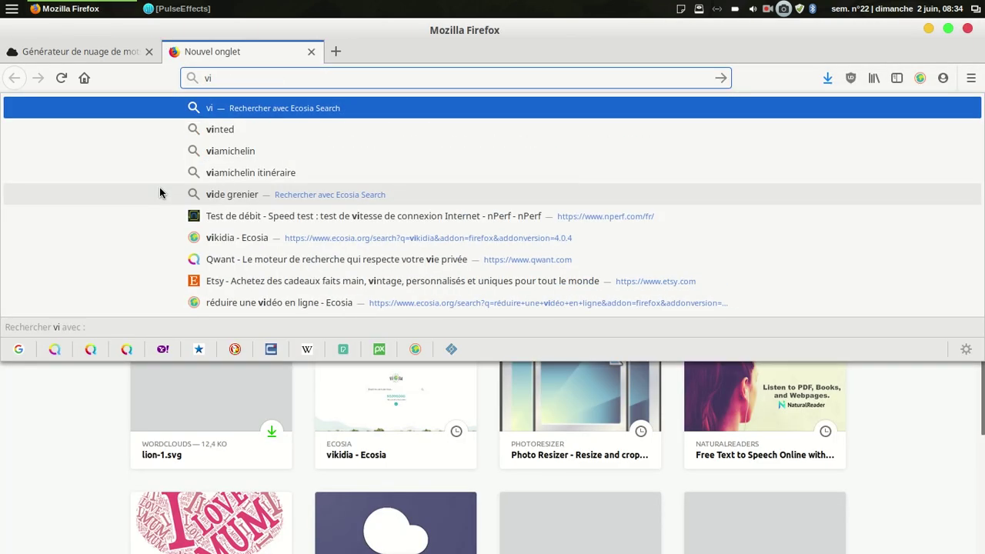
{"action": "type", "text": "kidia"}
{"action": "key", "text": "Return"}
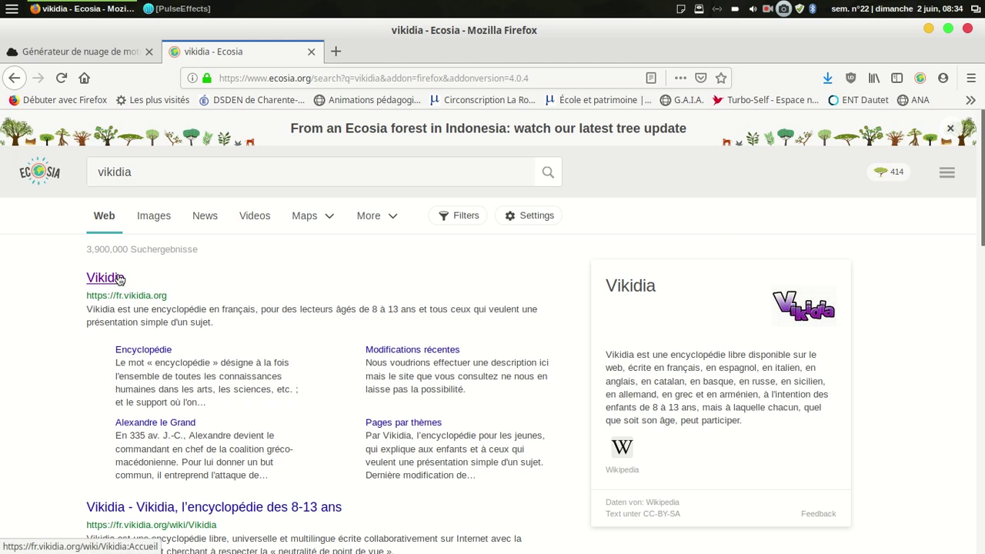
{"action": "left_click", "coordinate": [120, 279]}
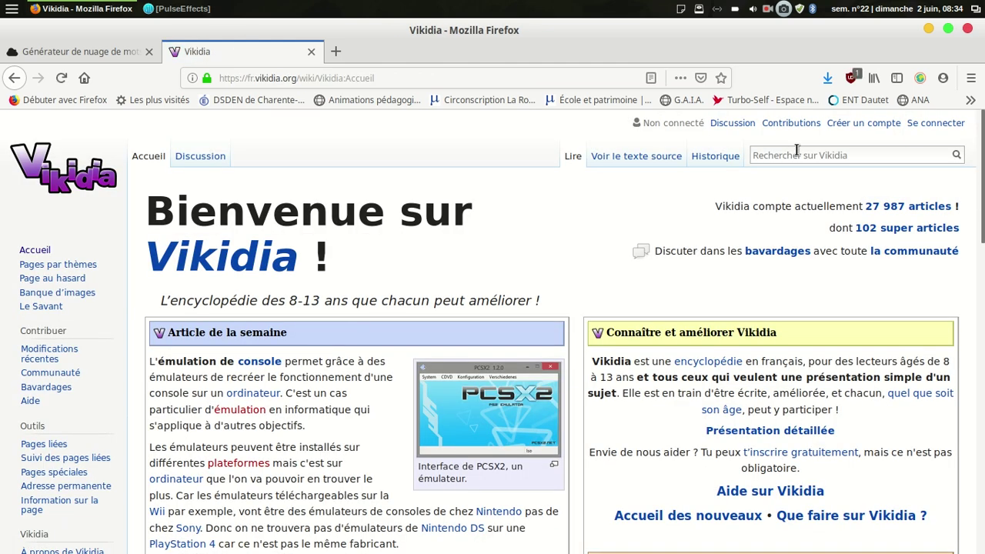
Step: Open the Vikidia Lion article and scroll down to its Nourriture section
{"action": "type", "text": "lio"}
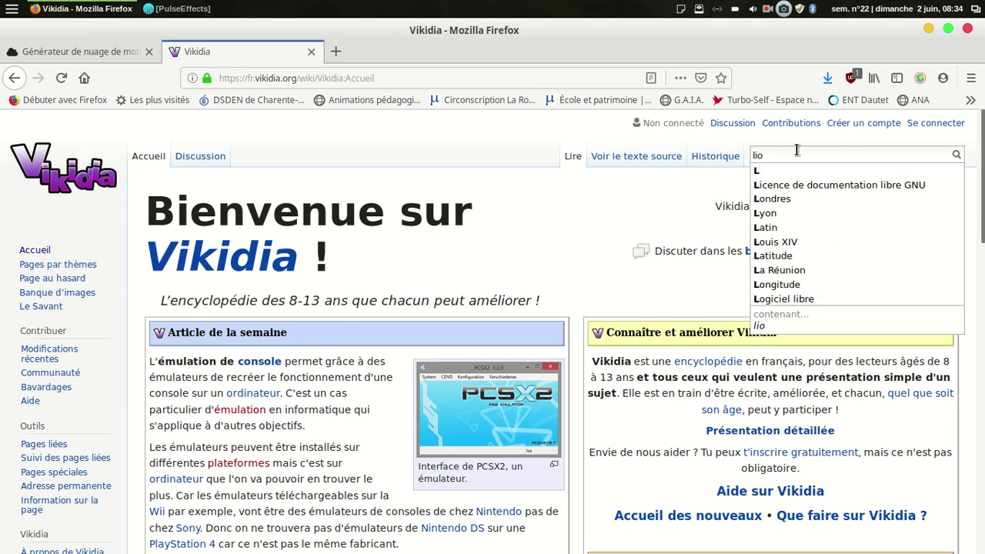
{"action": "key", "text": "Return"}
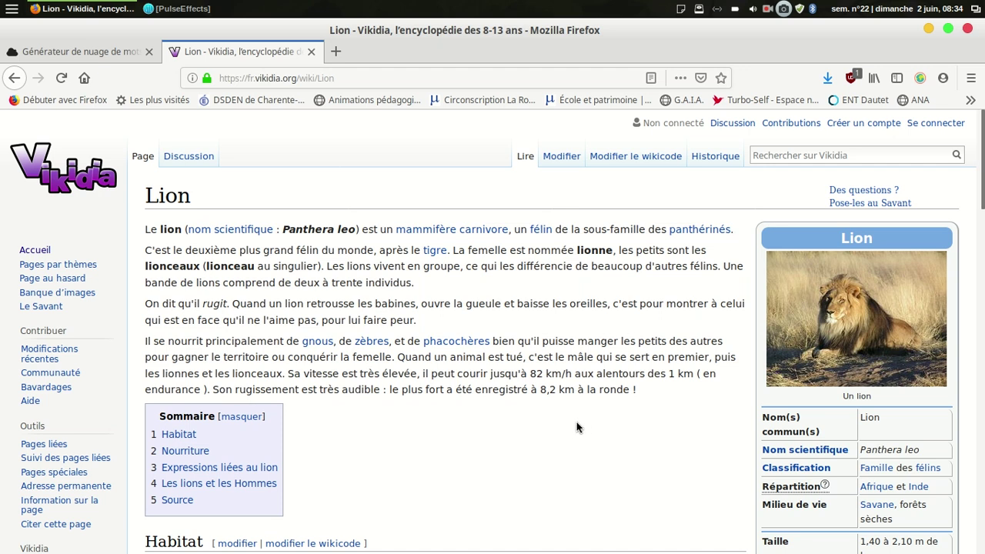
{"action": "scroll", "coordinate": [582, 417], "scroll_direction": "down", "scroll_amount": 3}
{"action": "scroll", "coordinate": [575, 419], "scroll_direction": "down", "scroll_amount": 3}
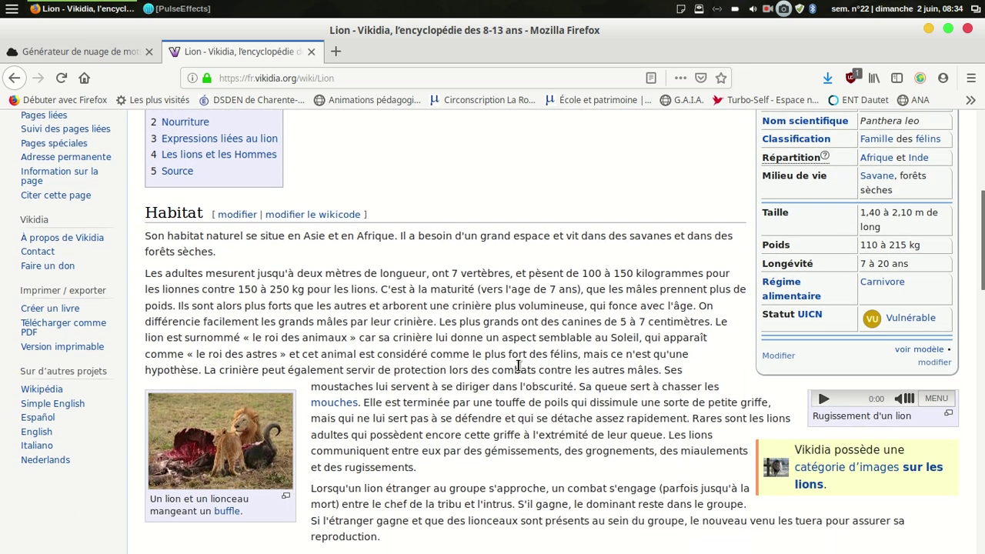
{"action": "scroll", "coordinate": [345, 322], "scroll_direction": "down", "scroll_amount": 3}
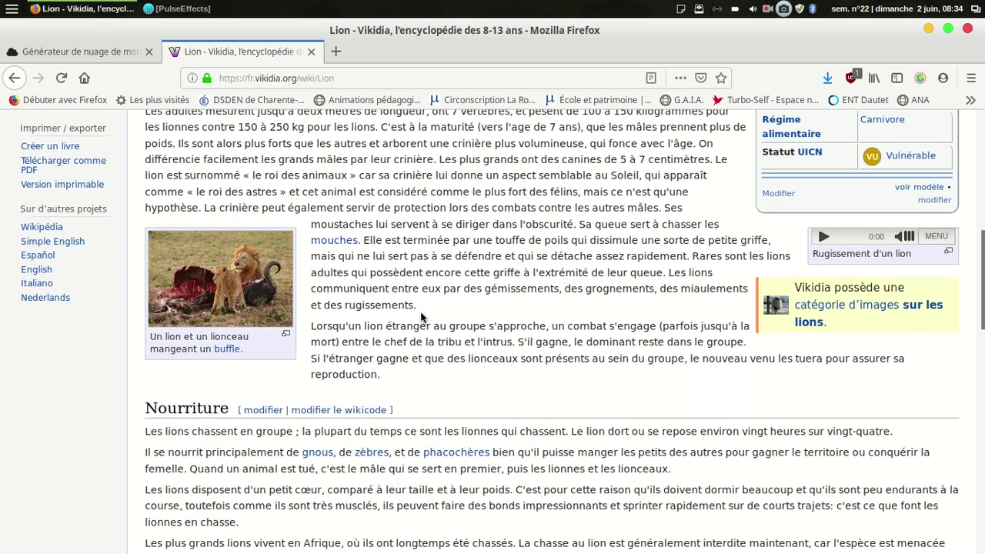
{"action": "scroll", "coordinate": [465, 315], "scroll_direction": "down", "scroll_amount": 3}
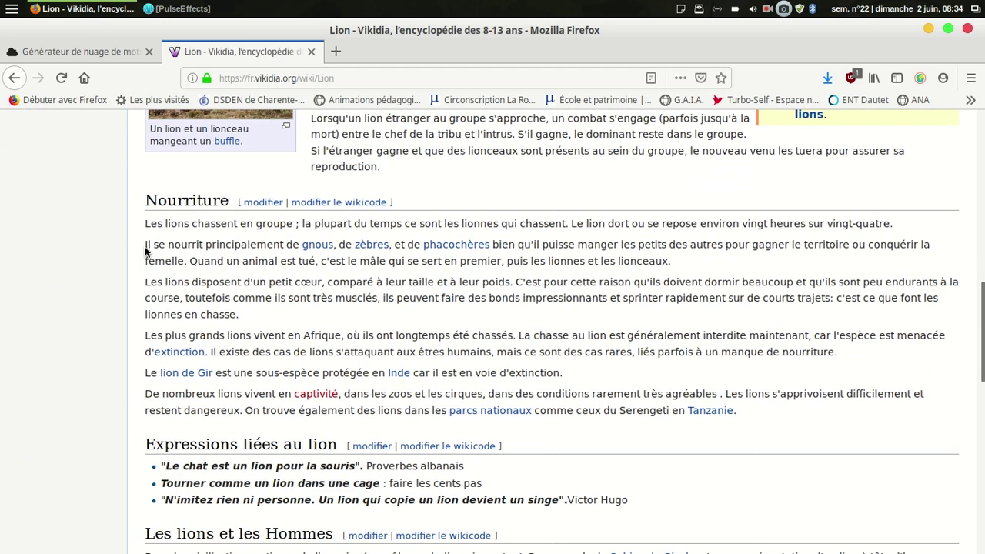
Step: Select the first three Nourriture paragraphs and return to the NuagesDeMots tab
{"action": "left_click_drag", "start_coordinate": [142, 223], "coordinate": [250, 321]}
{"action": "key", "text": "ctrl+c"}
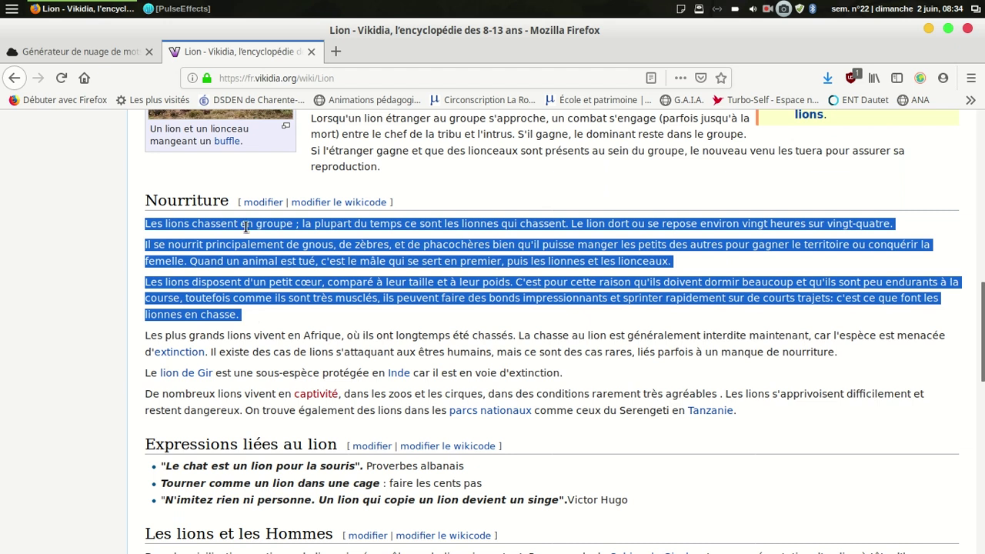
{"action": "left_click", "coordinate": [85, 57]}
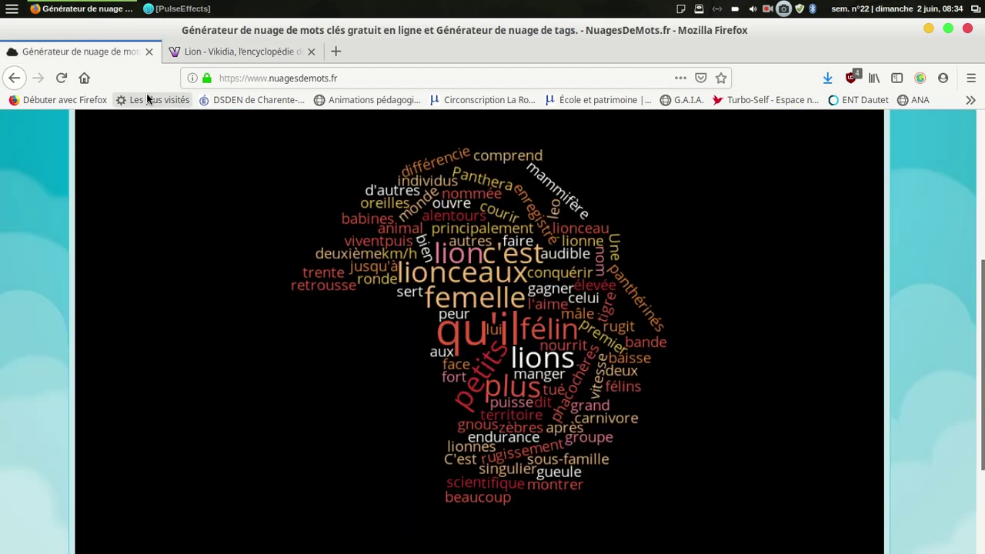
Step: Paste the copied lion paragraphs into NuagesDeMots' Coller/taper le texte box
{"action": "scroll", "coordinate": [159, 211], "scroll_direction": "up", "scroll_amount": 5}
{"action": "left_click", "coordinate": [133, 156]}
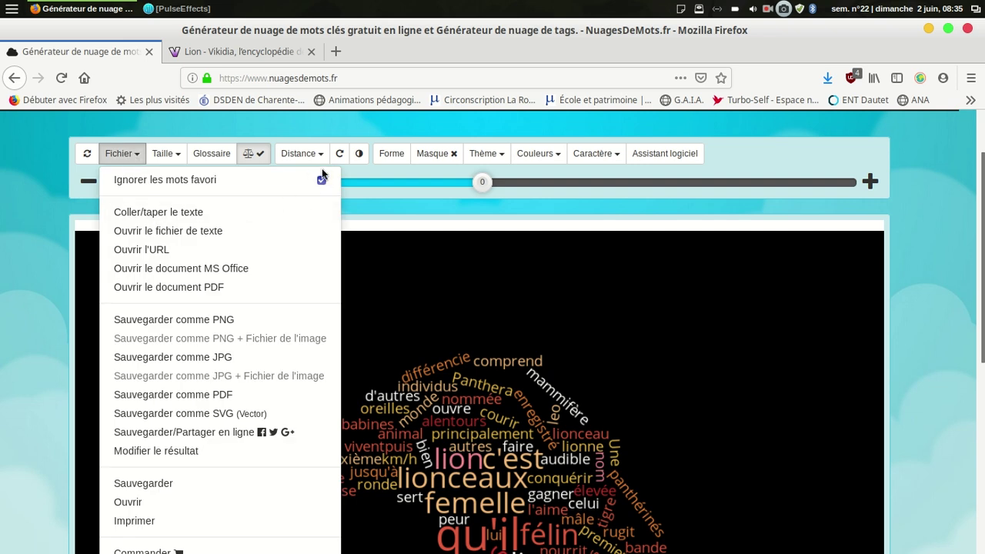
{"action": "left_click", "coordinate": [195, 213]}
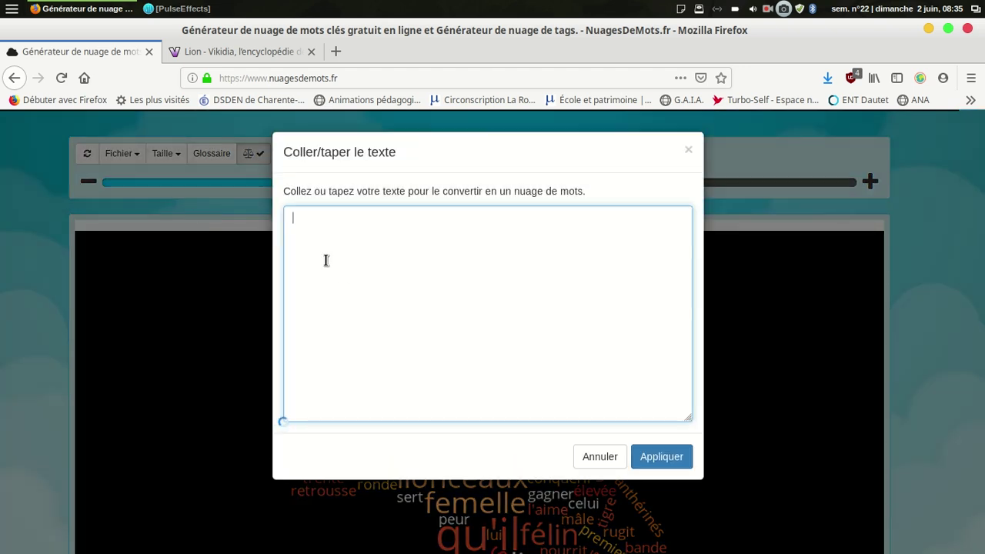
{"action": "key", "text": "ctrl+v"}
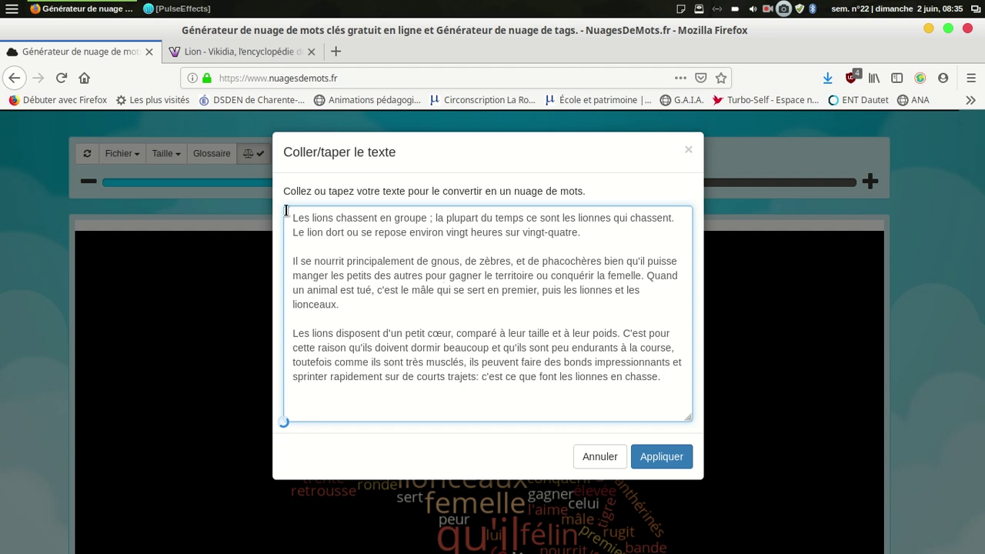
Step: Generate the word cloud from the pasted lion text
{"action": "left_click", "coordinate": [673, 459]}
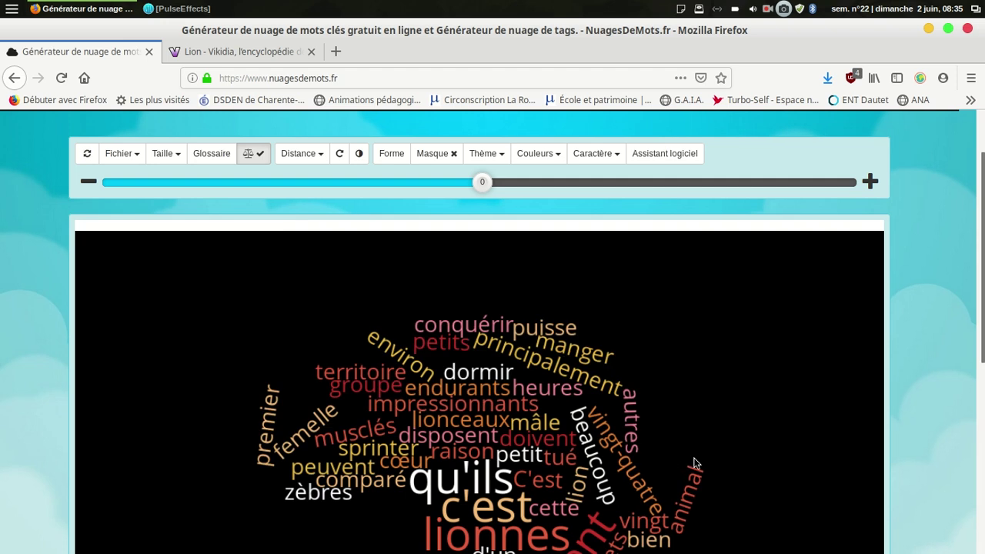
{"action": "scroll", "coordinate": [784, 429], "scroll_direction": "down", "scroll_amount": 2}
{"action": "scroll", "coordinate": [783, 429], "scroll_direction": "down", "scroll_amount": 3}
{"action": "scroll", "coordinate": [784, 431], "scroll_direction": "down", "scroll_amount": 1}
{"action": "scroll", "coordinate": [783, 434], "scroll_direction": "up", "scroll_amount": 3}
{"action": "scroll", "coordinate": [762, 433], "scroll_direction": "up", "scroll_amount": 2}
{"action": "scroll", "coordinate": [216, 268], "scroll_direction": "up", "scroll_amount": 2}
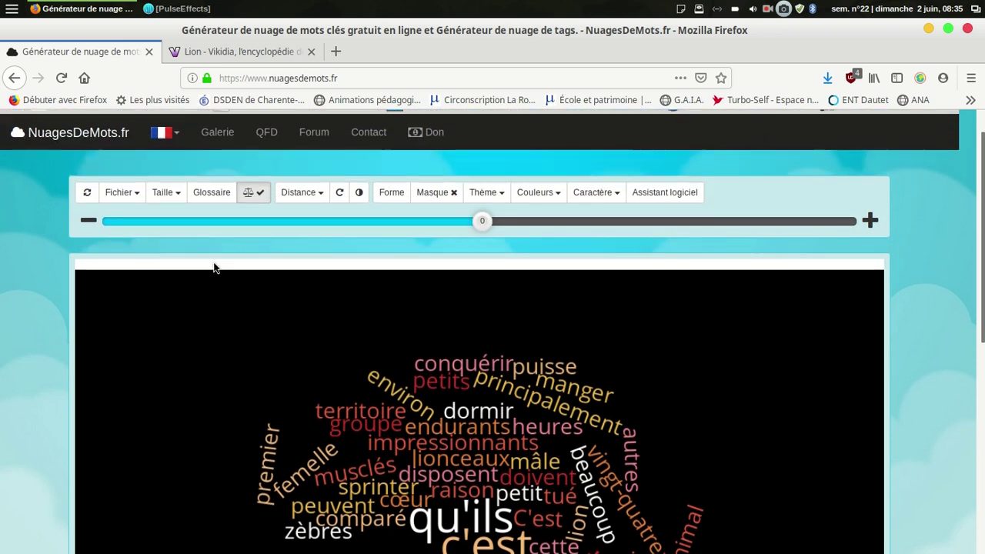
Step: Set the Distance between words to 4
{"action": "left_click", "coordinate": [173, 196]}
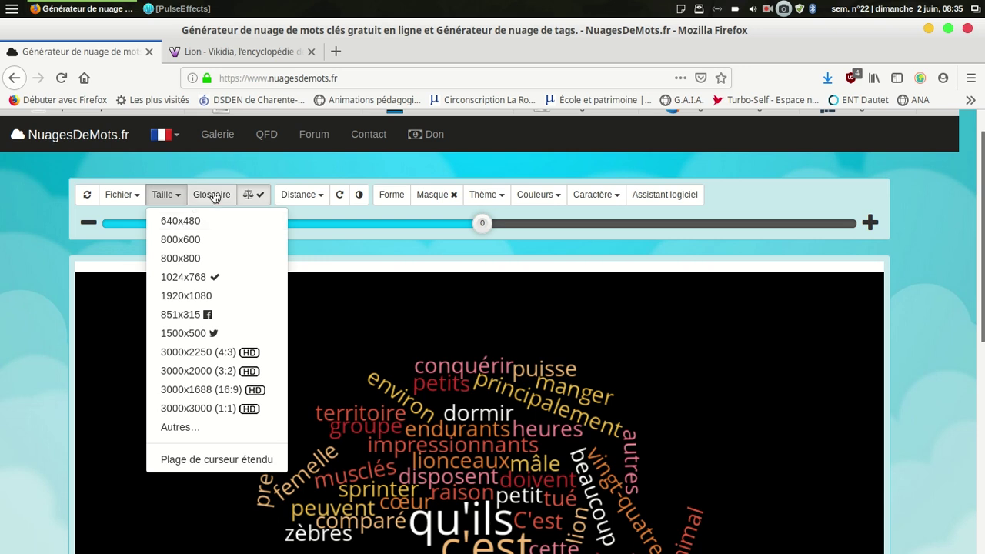
{"action": "left_click", "coordinate": [307, 195]}
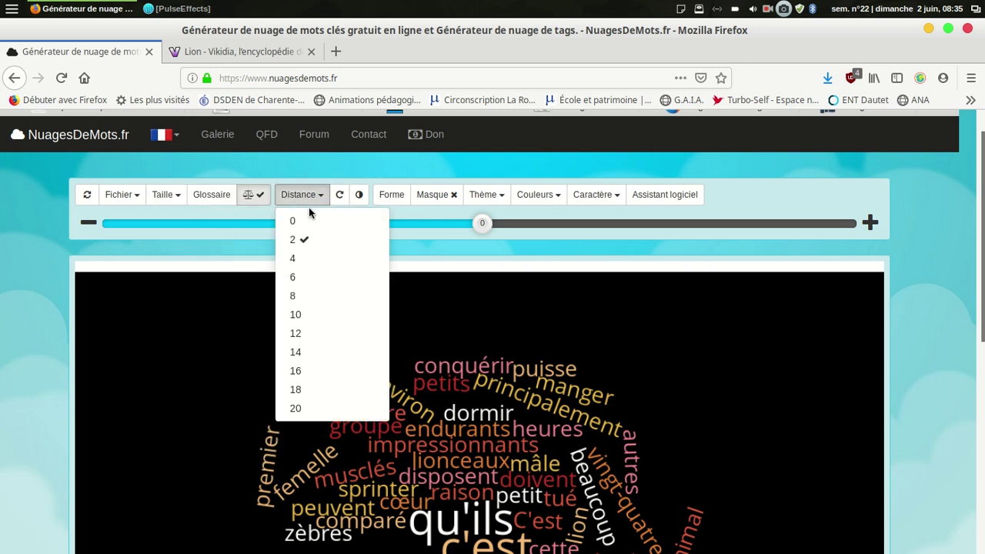
{"action": "left_click", "coordinate": [309, 265]}
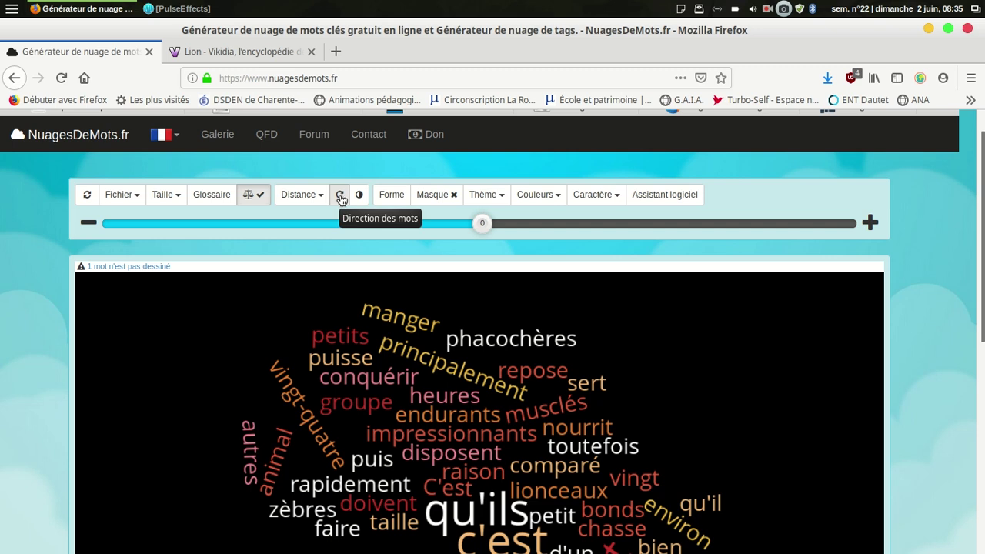
{"action": "scroll", "coordinate": [382, 301], "scroll_direction": "down", "scroll_amount": 2}
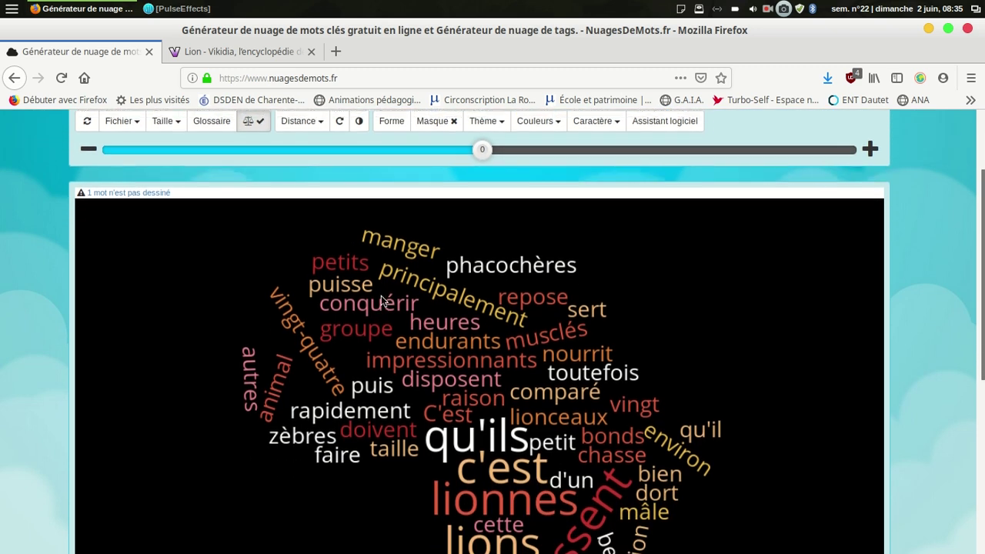
{"action": "scroll", "coordinate": [382, 300], "scroll_direction": "up", "scroll_amount": 1}
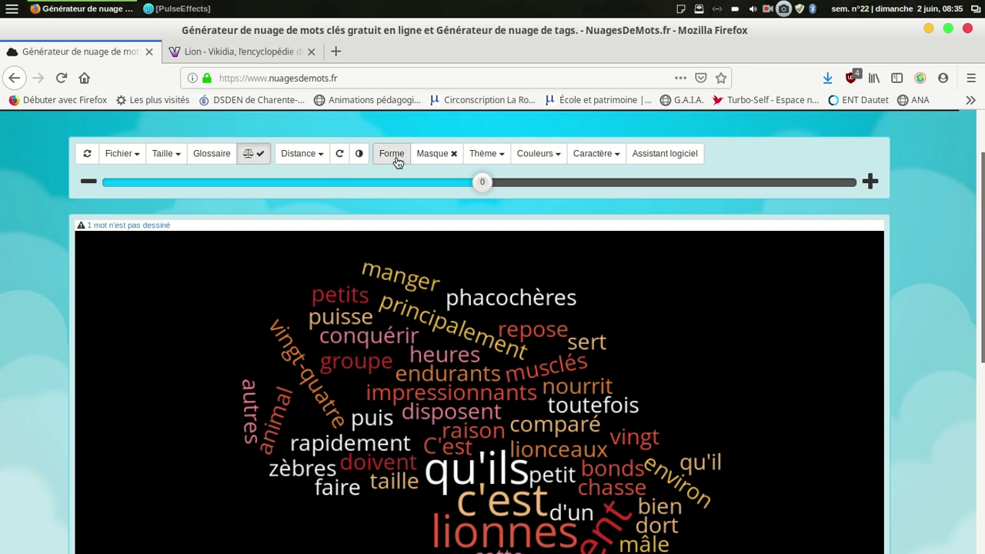
Step: Apply the cat outline shape to the word cloud
{"action": "left_click", "coordinate": [392, 155]}
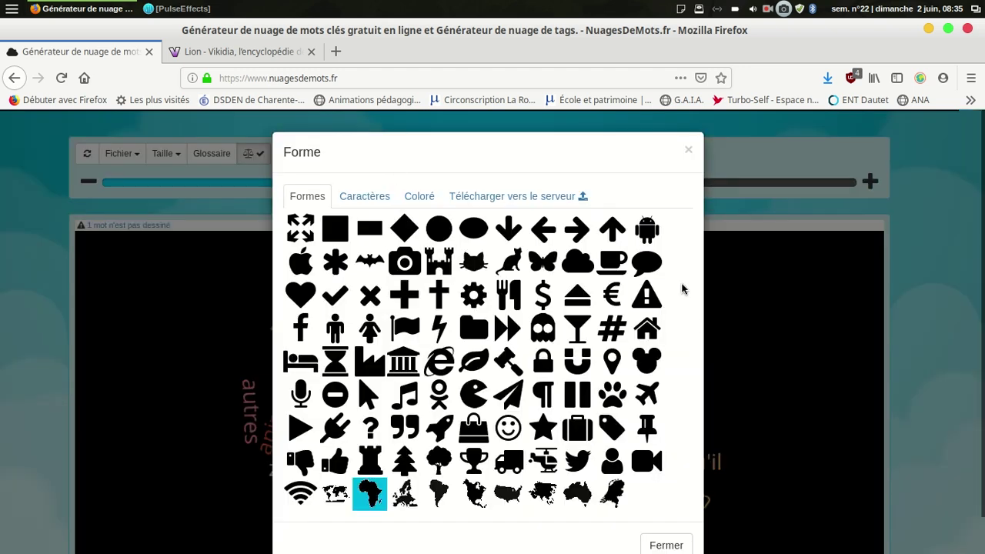
{"action": "left_click", "coordinate": [509, 264]}
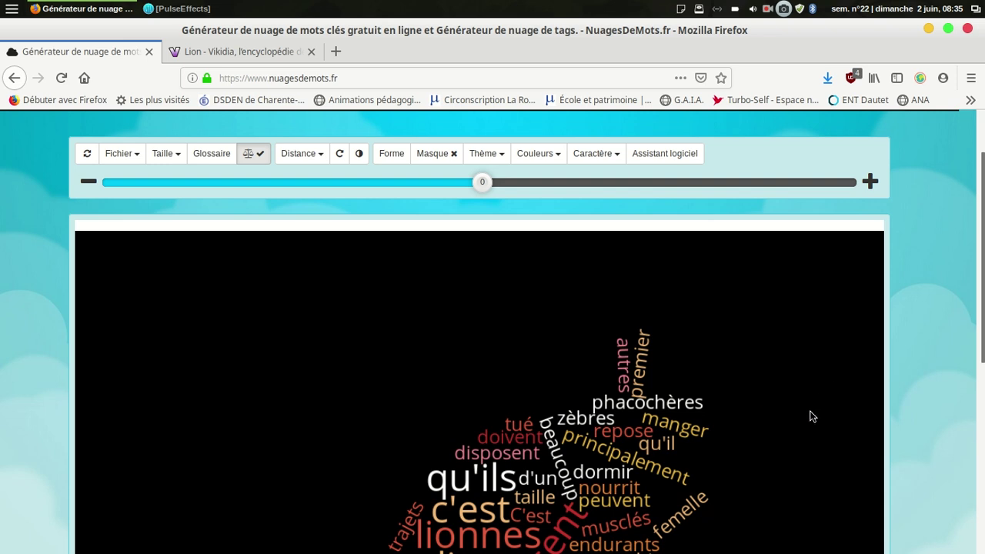
{"action": "scroll", "coordinate": [810, 416], "scroll_direction": "down", "scroll_amount": 3}
{"action": "scroll", "coordinate": [811, 418], "scroll_direction": "down", "scroll_amount": 3}
{"action": "scroll", "coordinate": [791, 404], "scroll_direction": "up", "scroll_amount": 5}
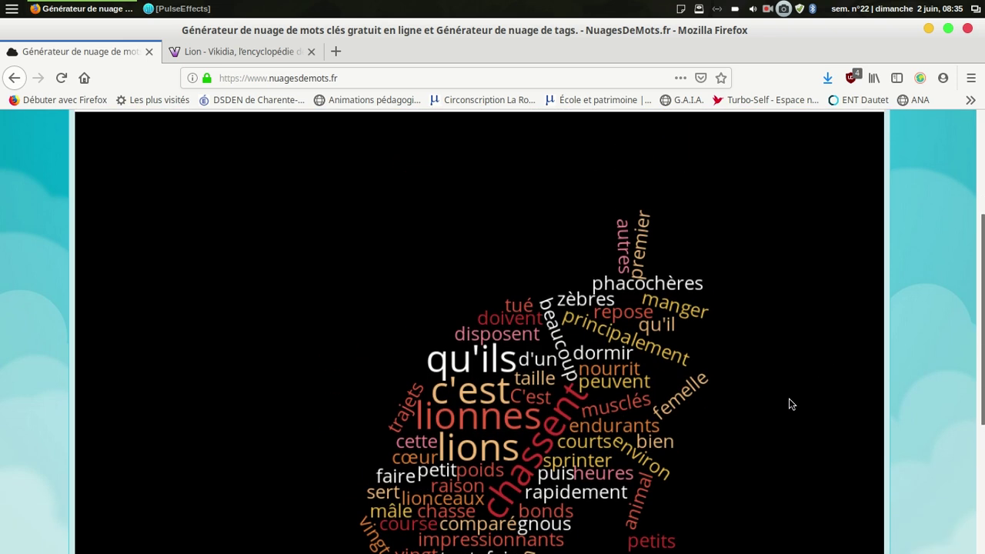
{"action": "scroll", "coordinate": [791, 404], "scroll_direction": "up", "scroll_amount": 3}
Step: Change the cloud shape to the map of Africa
{"action": "left_click", "coordinate": [396, 237]}
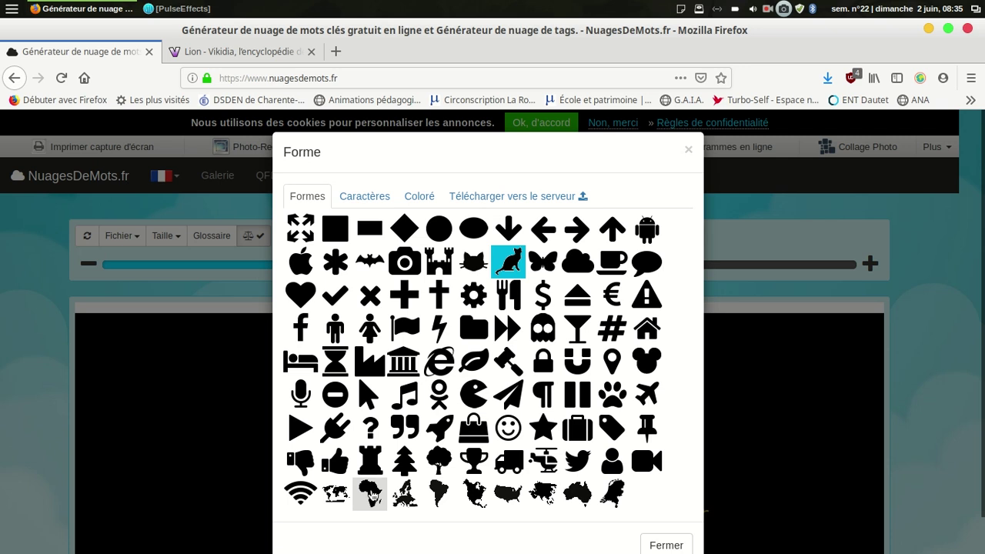
{"action": "left_click", "coordinate": [372, 495]}
{"action": "scroll", "coordinate": [677, 400], "scroll_direction": "down", "scroll_amount": 1}
{"action": "scroll", "coordinate": [731, 381], "scroll_direction": "down", "scroll_amount": 4}
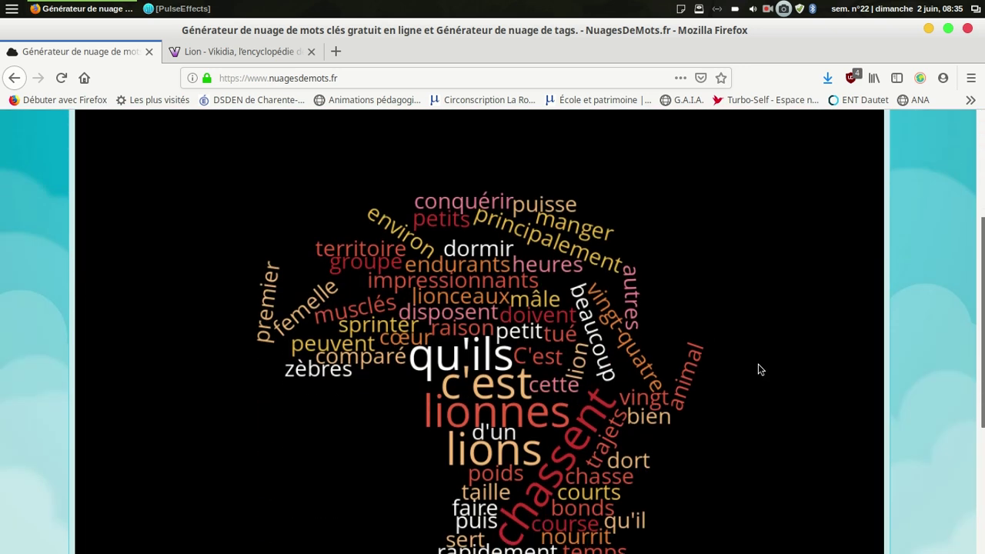
{"action": "scroll", "coordinate": [754, 373], "scroll_direction": "up", "scroll_amount": 3}
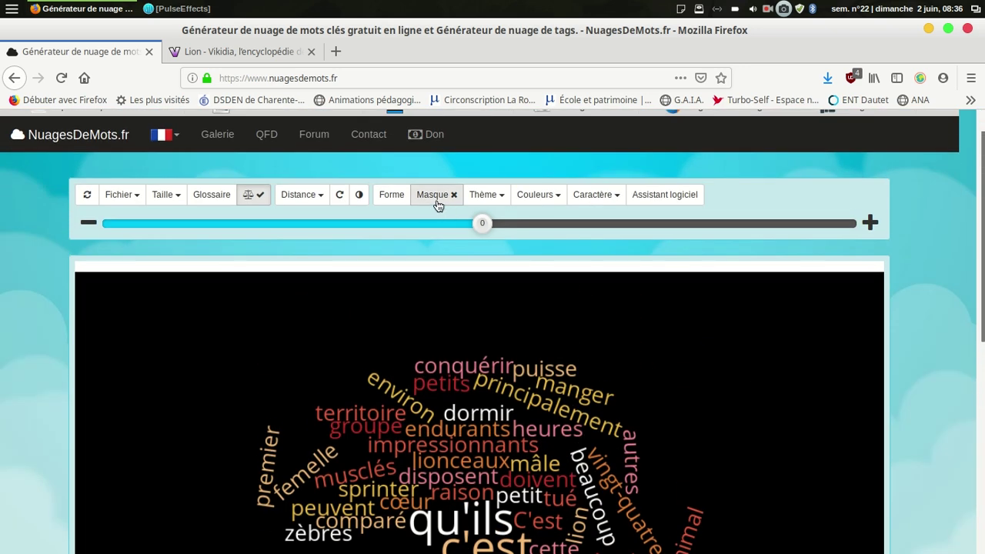
Step: Apply the theme with a dark brown background and gold, tan and cream words
{"action": "left_click", "coordinate": [477, 198]}
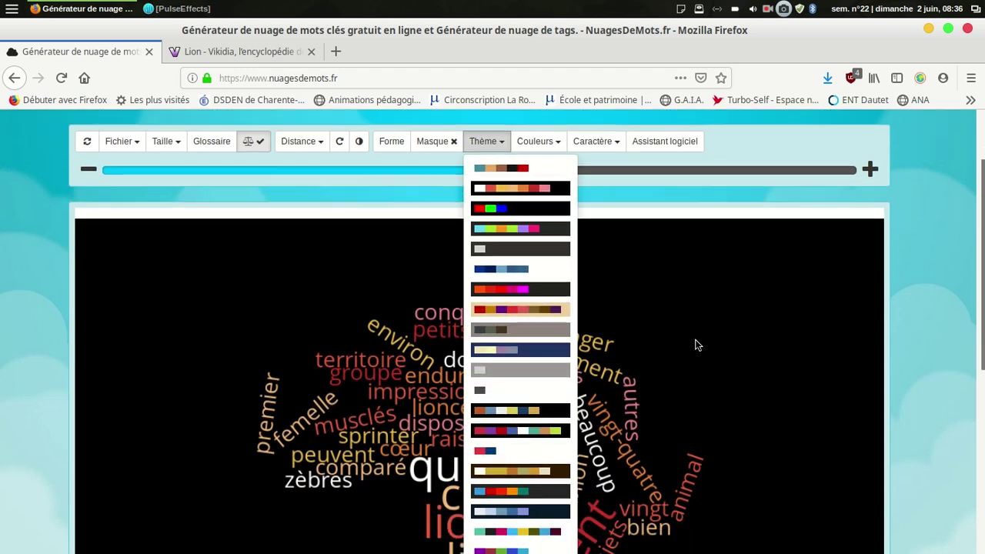
{"action": "scroll", "coordinate": [697, 345], "scroll_direction": "down", "scroll_amount": 2}
{"action": "left_click", "coordinate": [558, 443]}
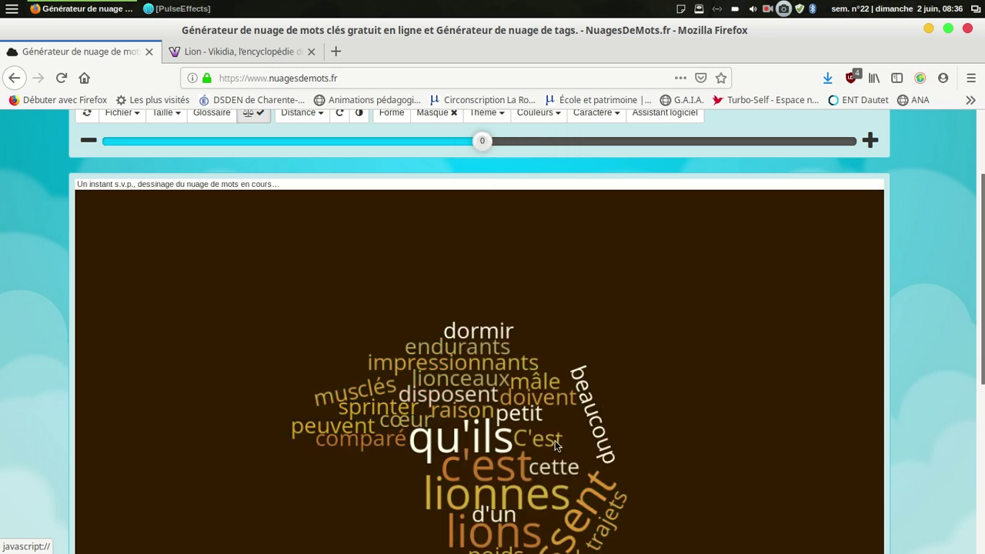
{"action": "scroll", "coordinate": [709, 336], "scroll_direction": "down", "scroll_amount": 2}
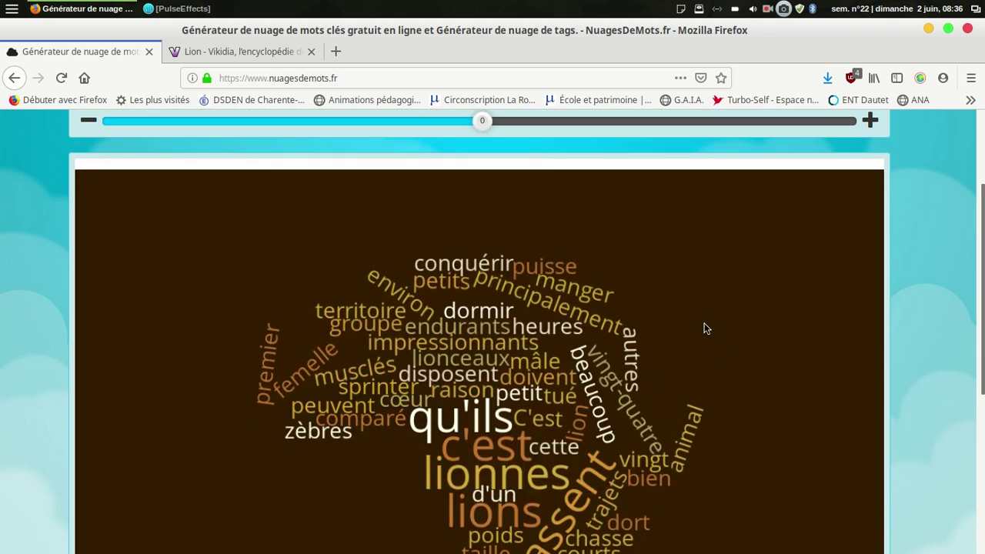
{"action": "scroll", "coordinate": [735, 301], "scroll_direction": "up", "scroll_amount": 4}
{"action": "left_click", "coordinate": [557, 197]}
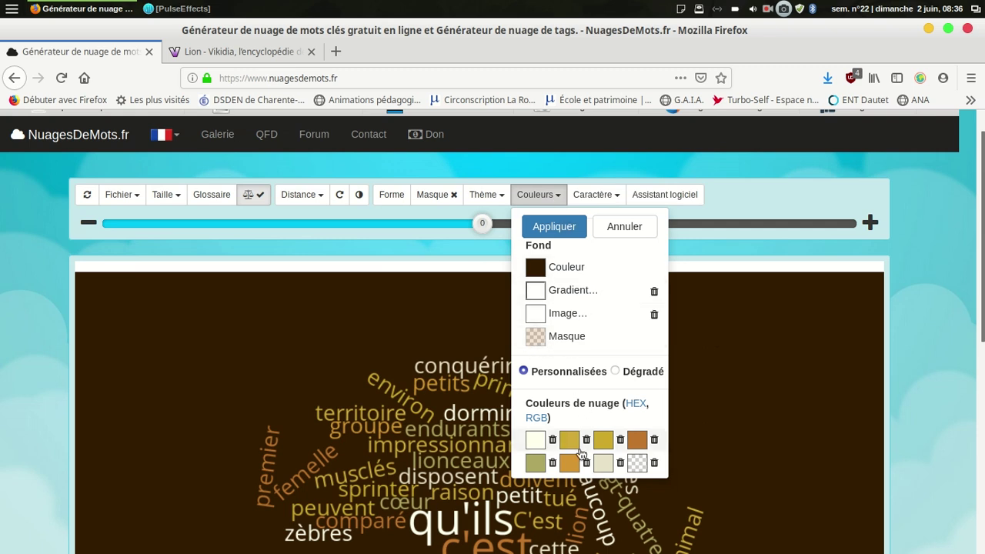
{"action": "left_click", "coordinate": [602, 197]}
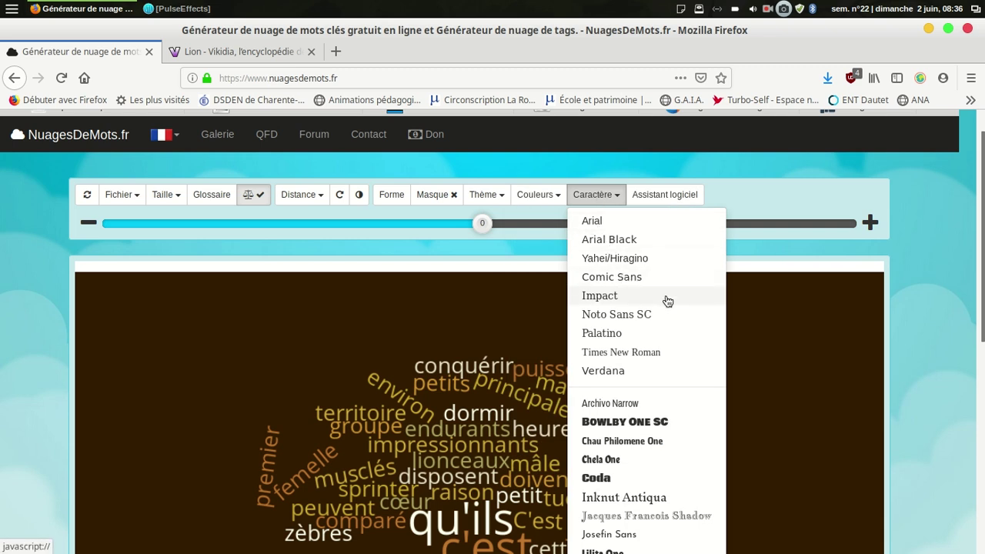
{"action": "scroll", "coordinate": [667, 299], "scroll_direction": "down", "scroll_amount": 2}
{"action": "scroll", "coordinate": [675, 306], "scroll_direction": "down", "scroll_amount": 1}
{"action": "scroll", "coordinate": [688, 310], "scroll_direction": "down", "scroll_amount": 2}
{"action": "scroll", "coordinate": [681, 347], "scroll_direction": "down", "scroll_amount": 3}
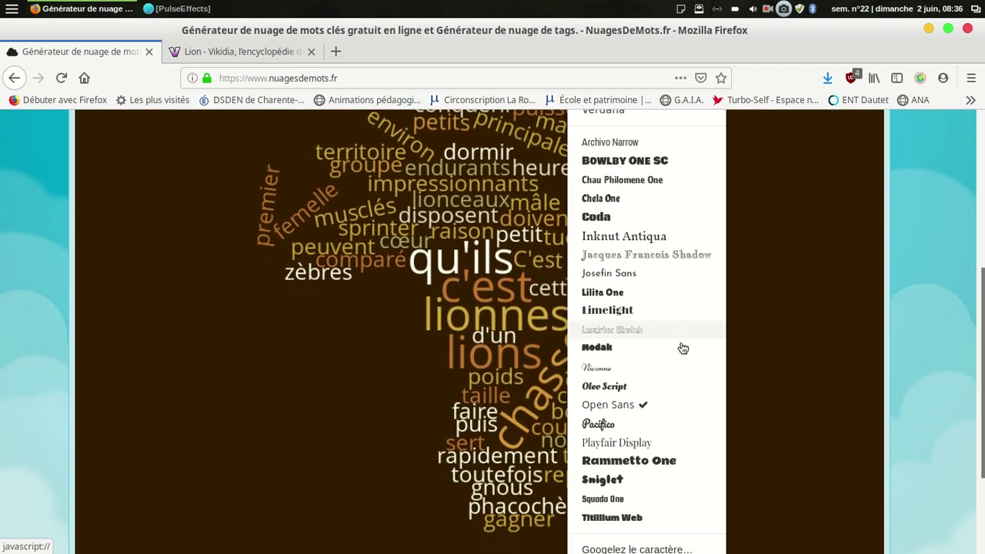
{"action": "left_click", "coordinate": [625, 299]}
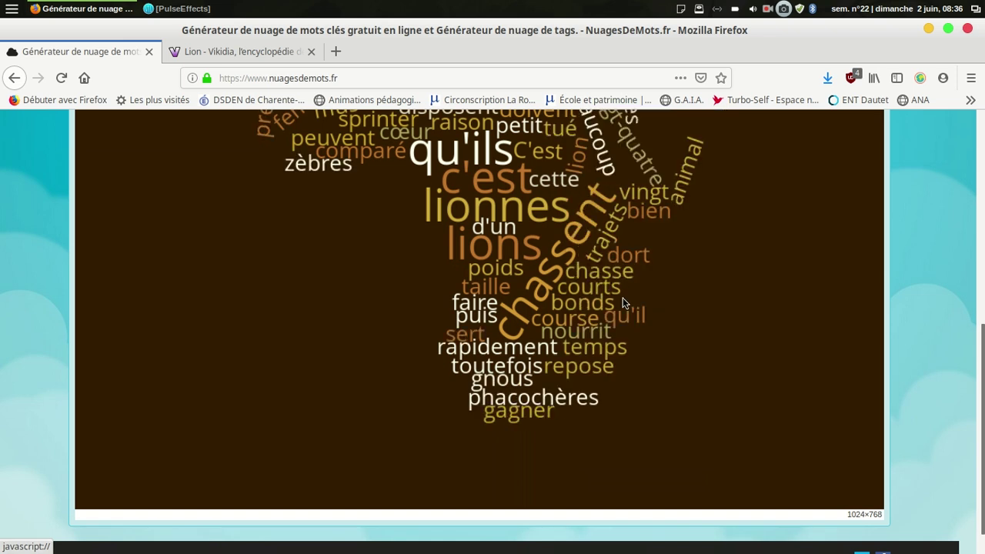
{"action": "scroll", "coordinate": [686, 321], "scroll_direction": "up", "scroll_amount": 4}
{"action": "scroll", "coordinate": [677, 322], "scroll_direction": "up", "scroll_amount": 2}
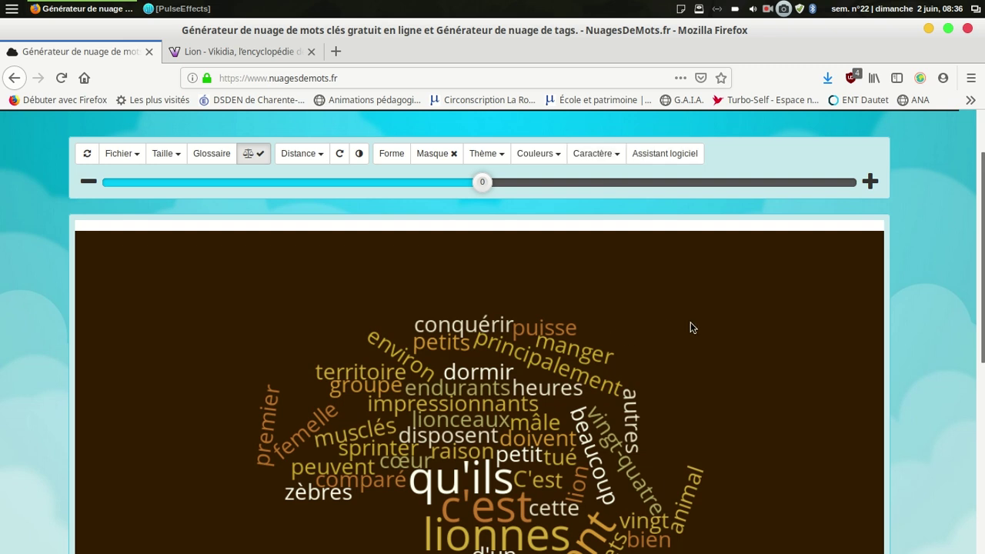
{"action": "scroll", "coordinate": [690, 322], "scroll_direction": "down", "scroll_amount": 3}
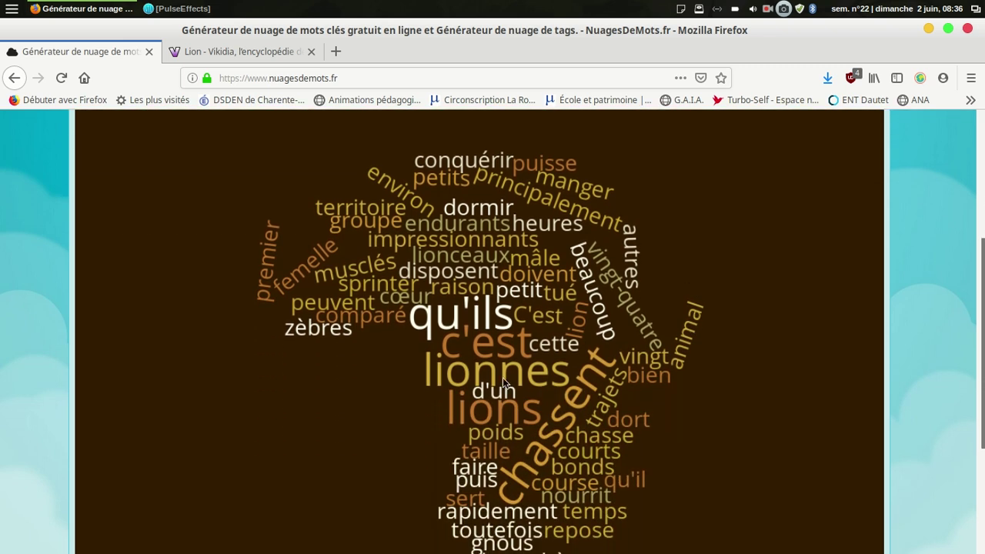
{"action": "scroll", "coordinate": [503, 377], "scroll_direction": "up", "scroll_amount": 3}
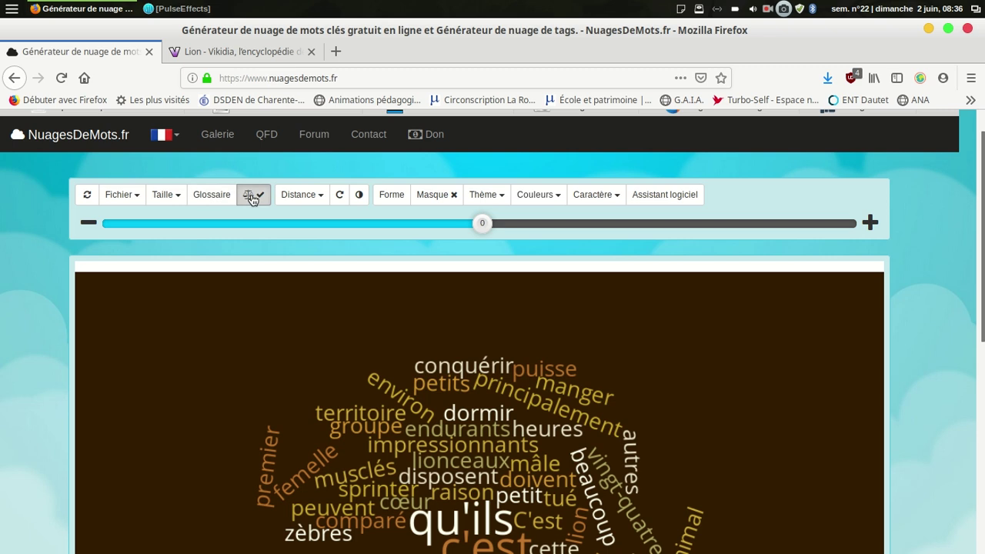
Step: Open the glossary and delete the qu'ils, c'est and toutefois entries
{"action": "left_click", "coordinate": [219, 199]}
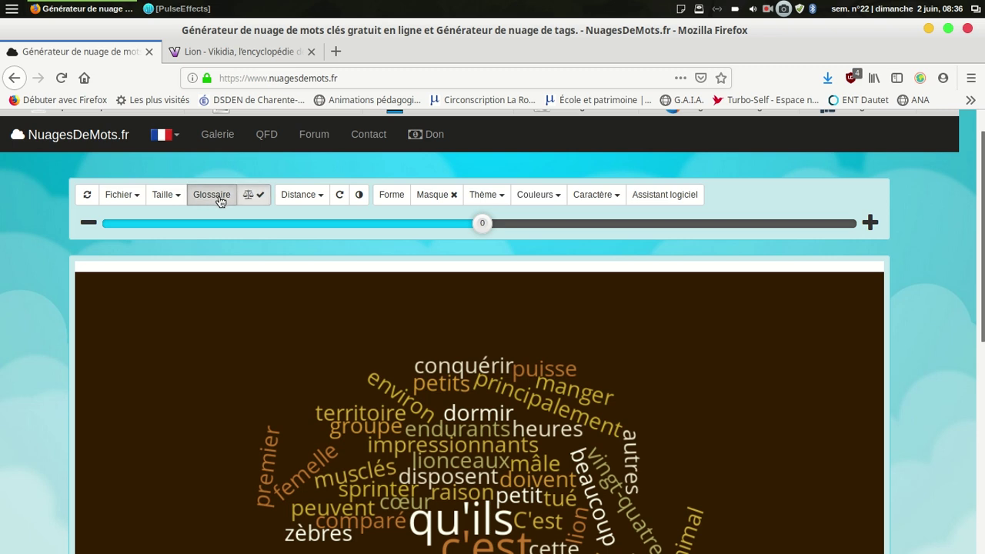
{"action": "scroll", "coordinate": [416, 359], "scroll_direction": "down", "scroll_amount": 2}
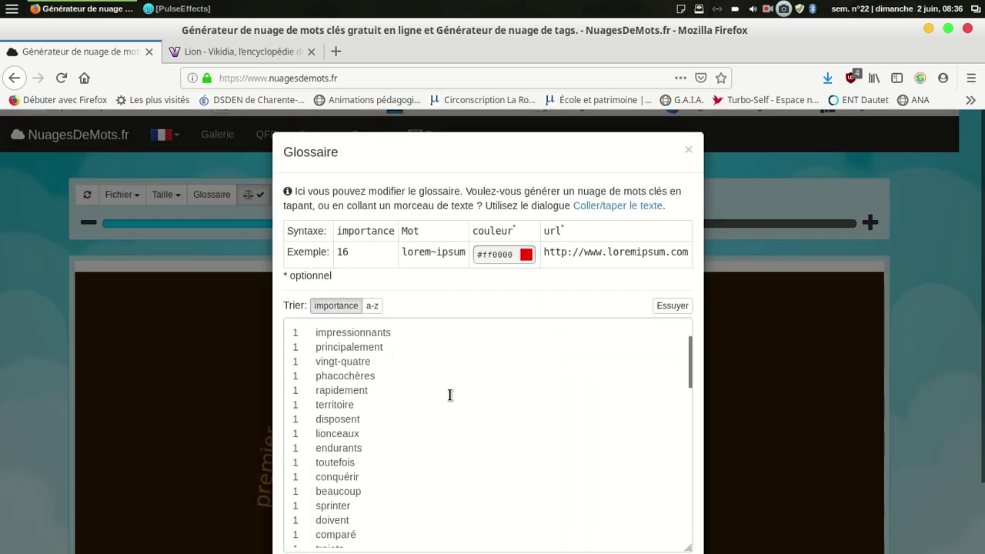
{"action": "scroll", "coordinate": [431, 445], "scroll_direction": "up", "scroll_amount": 2}
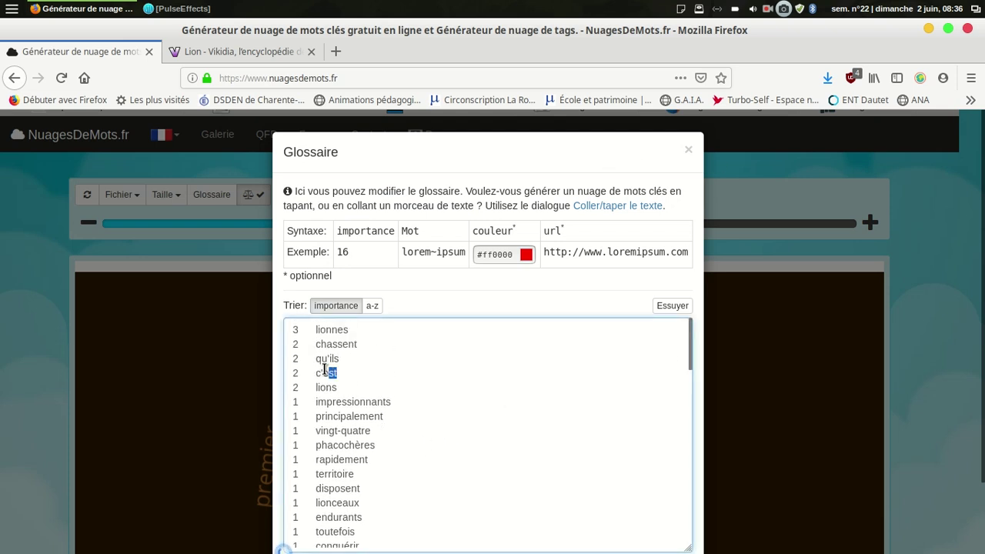
{"action": "left_click_drag", "start_coordinate": [350, 374], "coordinate": [287, 358]}
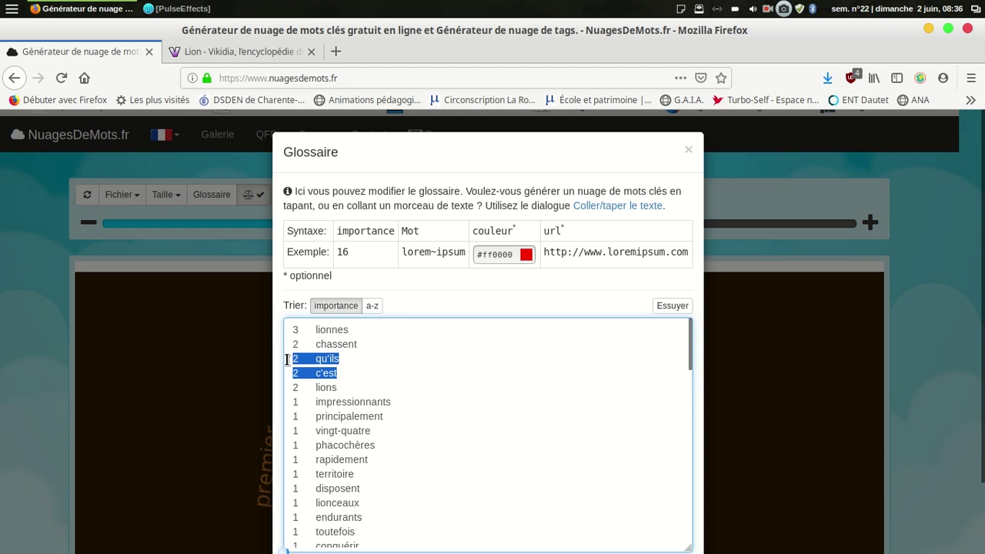
{"action": "key", "text": "BackSpace"}
{"action": "key", "text": "BackSpace"}
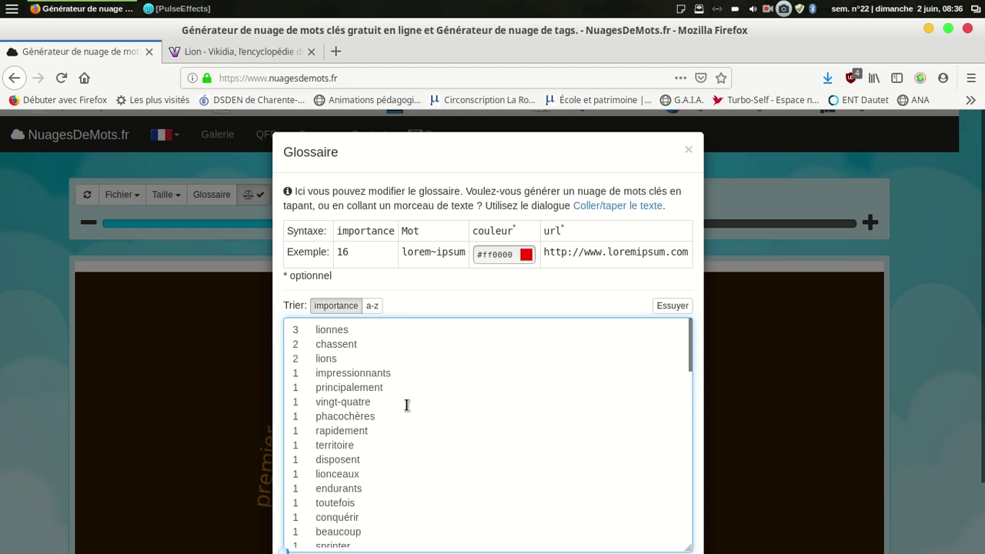
{"action": "scroll", "coordinate": [407, 406], "scroll_direction": "down", "scroll_amount": 3}
{"action": "scroll", "coordinate": [407, 406], "scroll_direction": "down", "scroll_amount": 1}
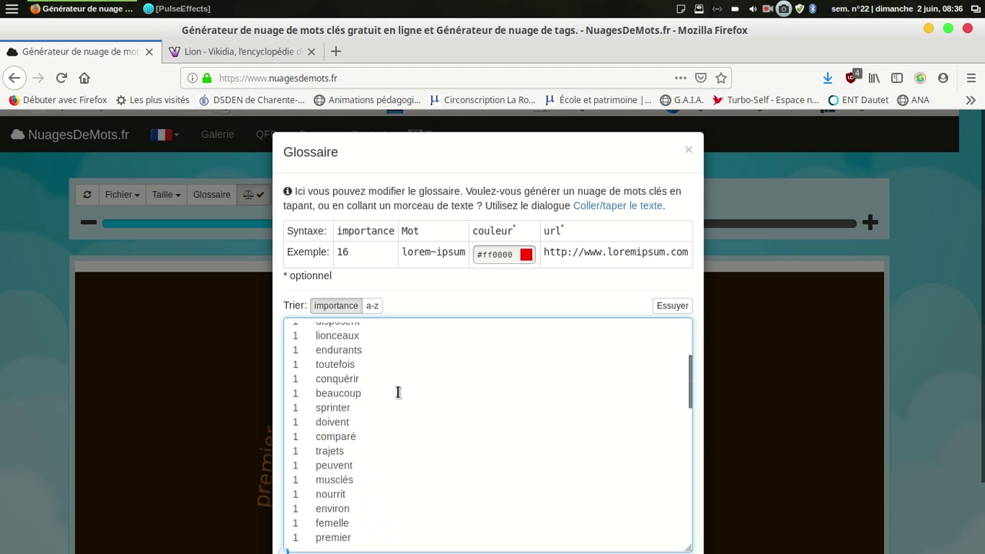
{"action": "left_click_drag", "start_coordinate": [369, 363], "coordinate": [280, 364]}
{"action": "key", "text": "BackSpace"}
{"action": "key", "text": "BackSpace"}
Step: Remove the raison and puisse entries from the glossary word list
{"action": "scroll", "coordinate": [387, 429], "scroll_direction": "down", "scroll_amount": 1}
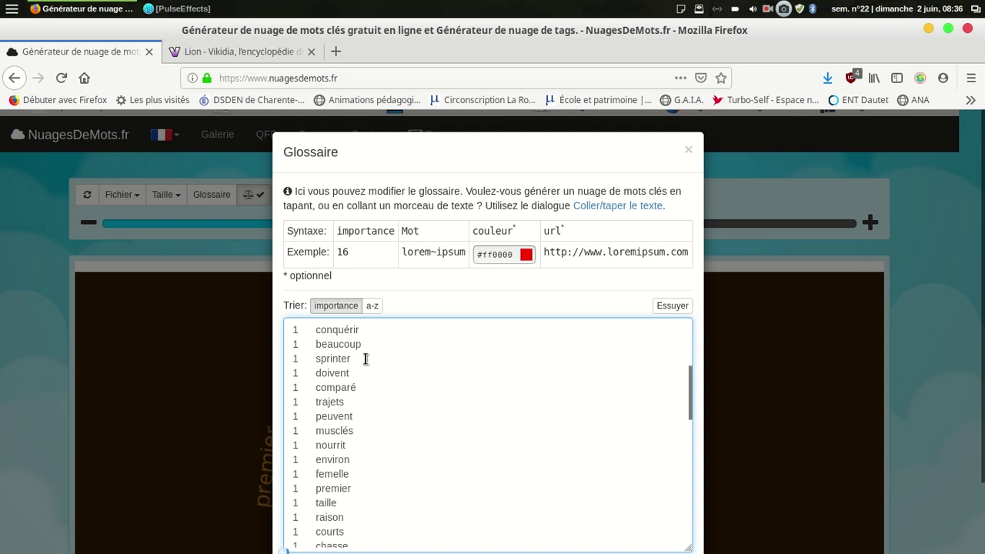
{"action": "left_click_drag", "start_coordinate": [370, 346], "coordinate": [380, 354]}
{"action": "left_click", "coordinate": [383, 394]}
{"action": "scroll", "coordinate": [384, 400], "scroll_direction": "down", "scroll_amount": 1}
{"action": "scroll", "coordinate": [384, 406], "scroll_direction": "down", "scroll_amount": 1}
{"action": "scroll", "coordinate": [385, 407], "scroll_direction": "down", "scroll_amount": 1}
{"action": "double_click", "coordinate": [333, 379]}
{"action": "left_click_drag", "start_coordinate": [294, 378], "coordinate": [344, 378]}
{"action": "key", "text": "Delete"}
{"action": "key", "text": "Delete"}
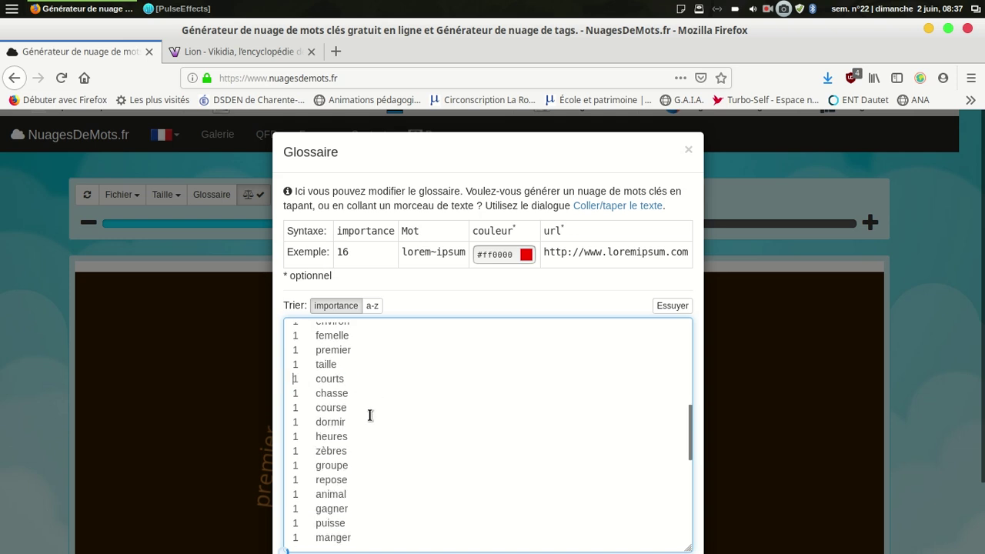
{"action": "scroll", "coordinate": [373, 418], "scroll_direction": "down", "scroll_amount": 1}
{"action": "scroll", "coordinate": [372, 412], "scroll_direction": "down", "scroll_amount": 1}
{"action": "scroll", "coordinate": [374, 406], "scroll_direction": "down", "scroll_amount": 1}
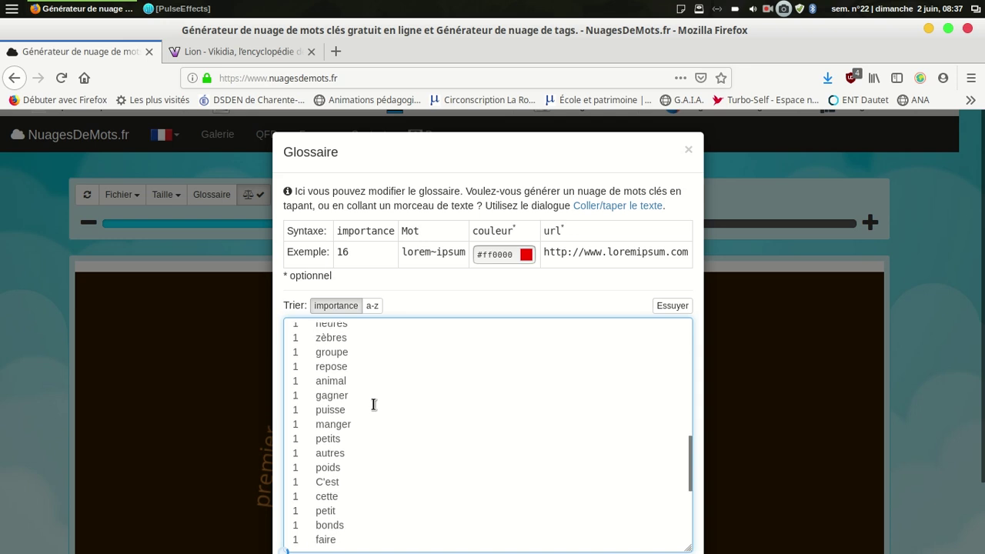
{"action": "scroll", "coordinate": [373, 405], "scroll_direction": "down", "scroll_amount": 1}
{"action": "left_click_drag", "start_coordinate": [364, 350], "coordinate": [282, 351]}
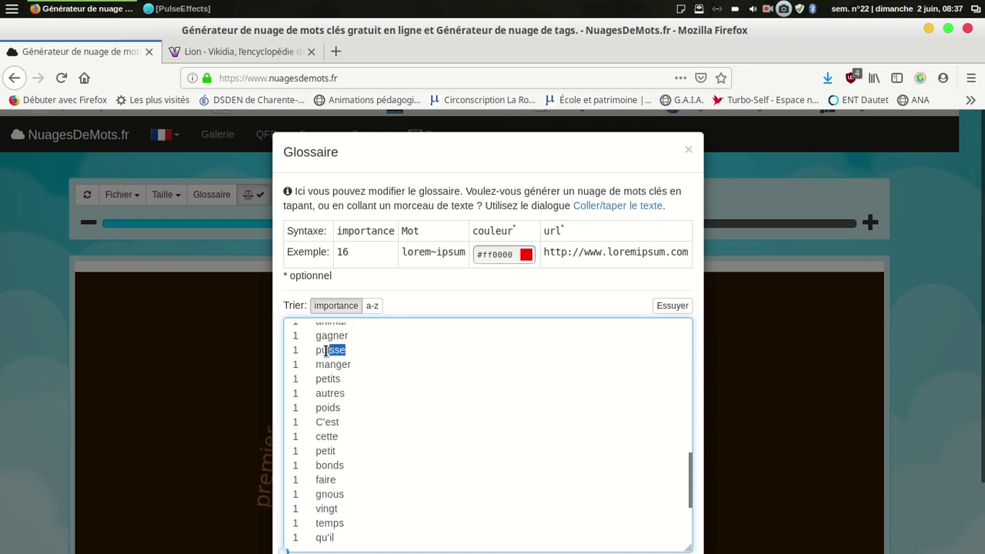
{"action": "key", "text": "Delete"}
{"action": "key", "text": "Delete"}
Step: Delete the C'est, cette, qu'il and d'un lines from the glossary
{"action": "scroll", "coordinate": [383, 401], "scroll_direction": "down", "scroll_amount": 1}
{"action": "scroll", "coordinate": [378, 392], "scroll_direction": "down", "scroll_amount": 1}
{"action": "scroll", "coordinate": [371, 389], "scroll_direction": "up", "scroll_amount": 1}
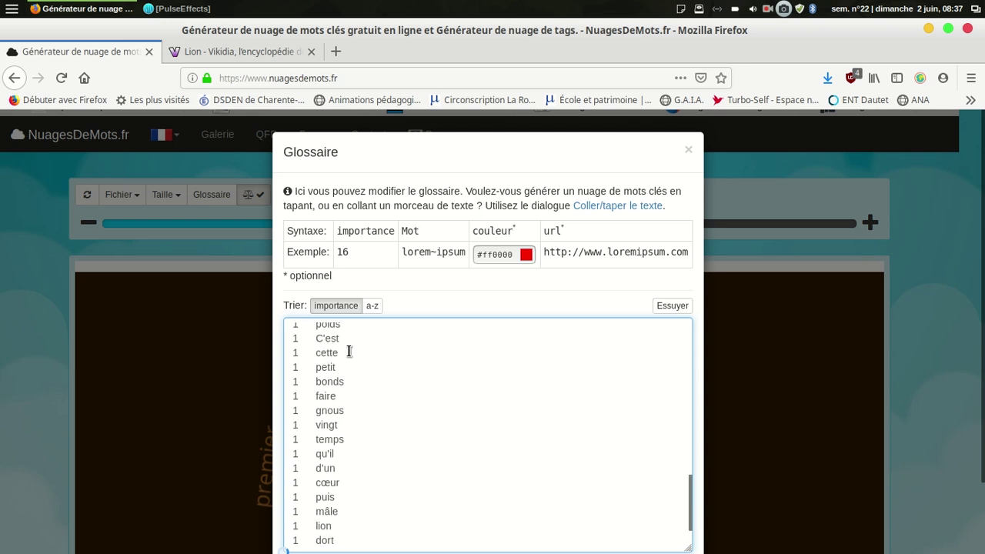
{"action": "left_click_drag", "start_coordinate": [347, 351], "coordinate": [293, 345]}
{"action": "key", "text": "Delete"}
{"action": "key", "text": "Delete"}
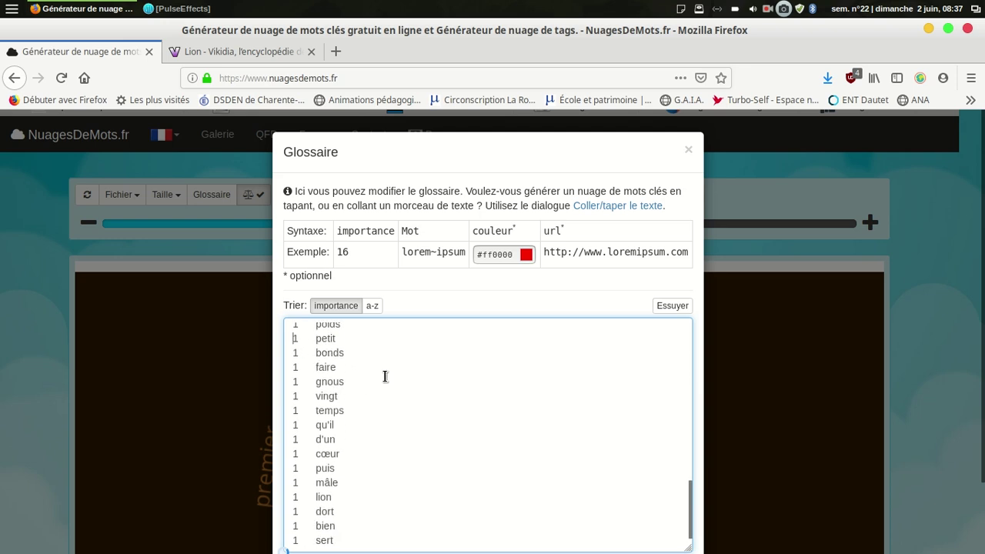
{"action": "scroll", "coordinate": [358, 416], "scroll_direction": "down", "scroll_amount": 1}
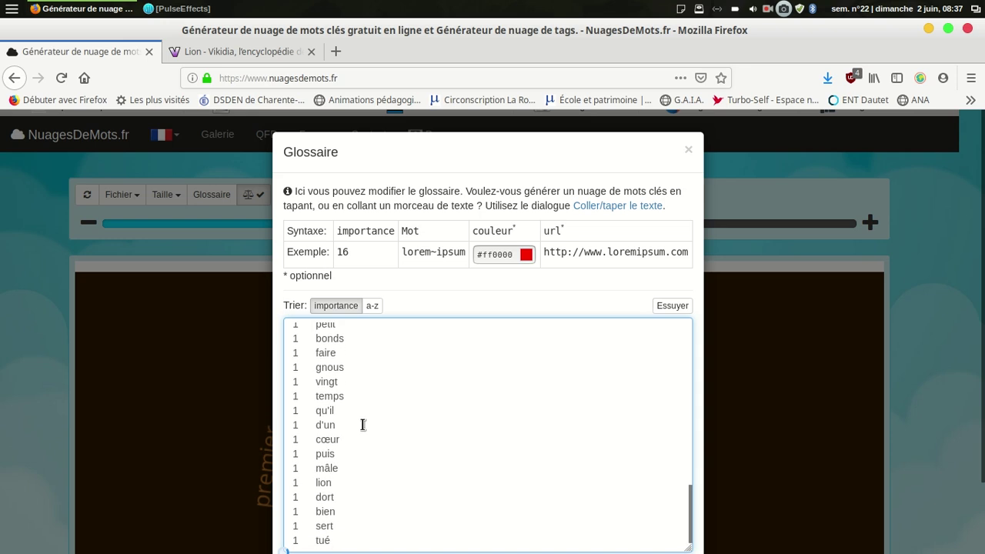
{"action": "left_click_drag", "start_coordinate": [352, 425], "coordinate": [294, 411]}
{"action": "key", "text": "Delete"}
{"action": "key", "text": "Delete"}
Step: Remove the bien, sert and puis lines and apply the trimmed glossary
{"action": "scroll", "coordinate": [355, 447], "scroll_direction": "down", "scroll_amount": 2}
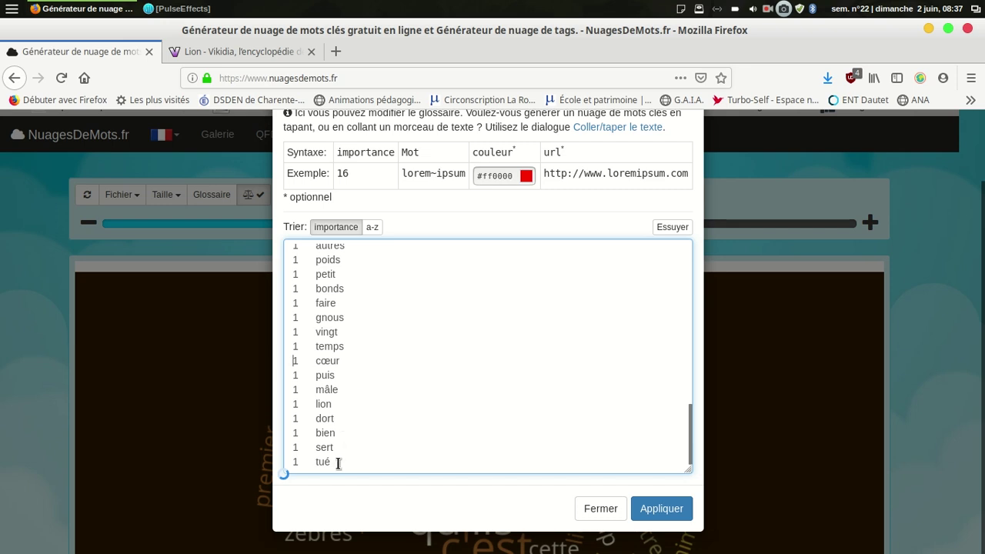
{"action": "left_click_drag", "start_coordinate": [338, 444], "coordinate": [284, 431]}
{"action": "key", "text": "Delete"}
{"action": "key", "text": "Delete"}
{"action": "left_click_drag", "start_coordinate": [341, 410], "coordinate": [288, 404]}
{"action": "key", "text": "Delete"}
{"action": "key", "text": "Delete"}
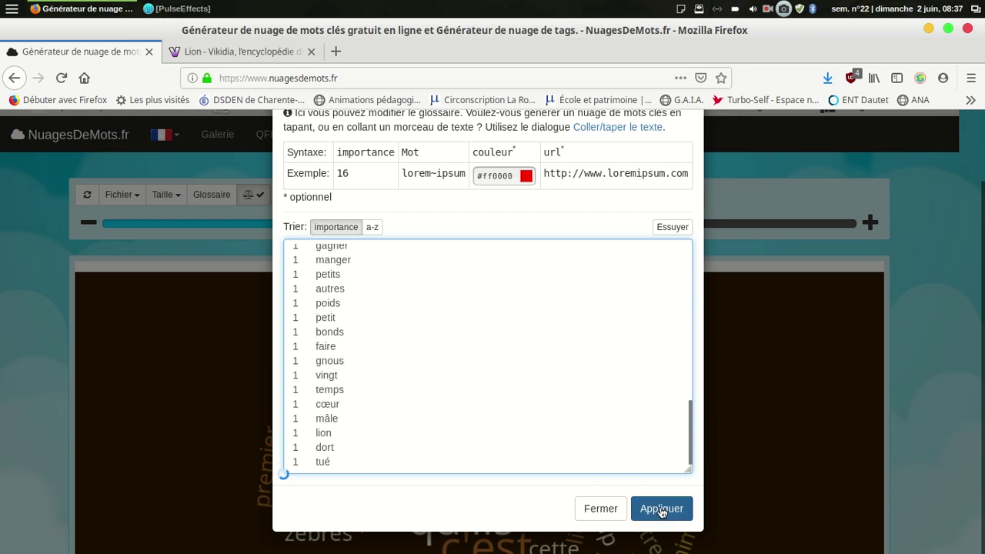
{"action": "left_click", "coordinate": [659, 511]}
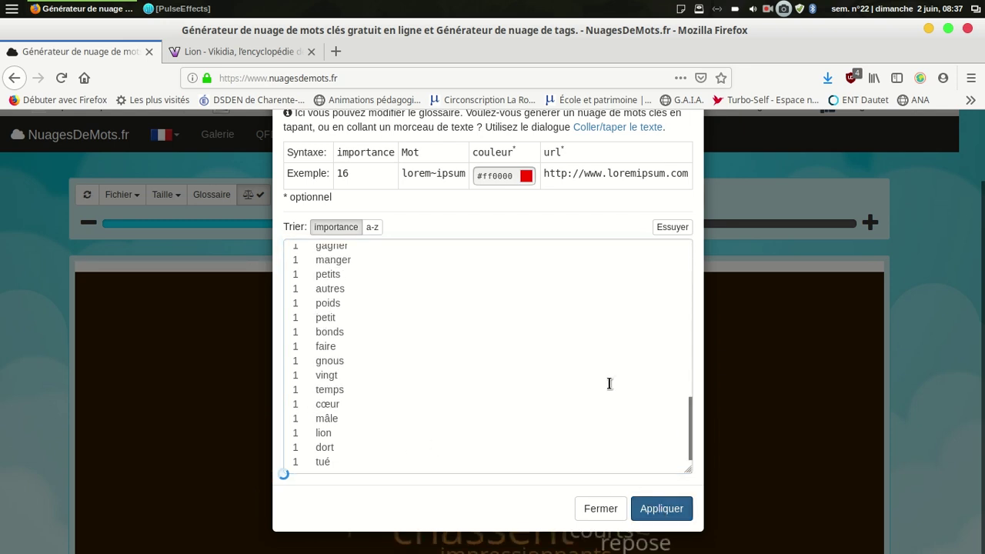
Step: Close the glossary and review the redrawn cloud without filler words
{"action": "left_click", "coordinate": [612, 510]}
{"action": "scroll", "coordinate": [691, 445], "scroll_direction": "down", "scroll_amount": 2}
{"action": "scroll", "coordinate": [726, 421], "scroll_direction": "down", "scroll_amount": 1}
{"action": "scroll", "coordinate": [741, 398], "scroll_direction": "down", "scroll_amount": 1}
{"action": "scroll", "coordinate": [741, 398], "scroll_direction": "down", "scroll_amount": 1}
{"action": "scroll", "coordinate": [739, 398], "scroll_direction": "up", "scroll_amount": 3}
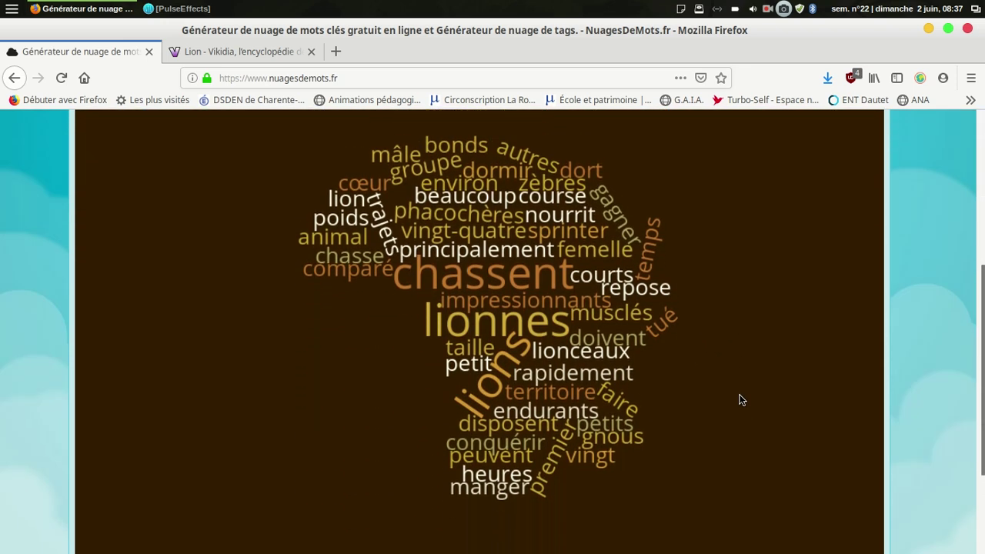
{"action": "scroll", "coordinate": [738, 398], "scroll_direction": "up", "scroll_amount": 2}
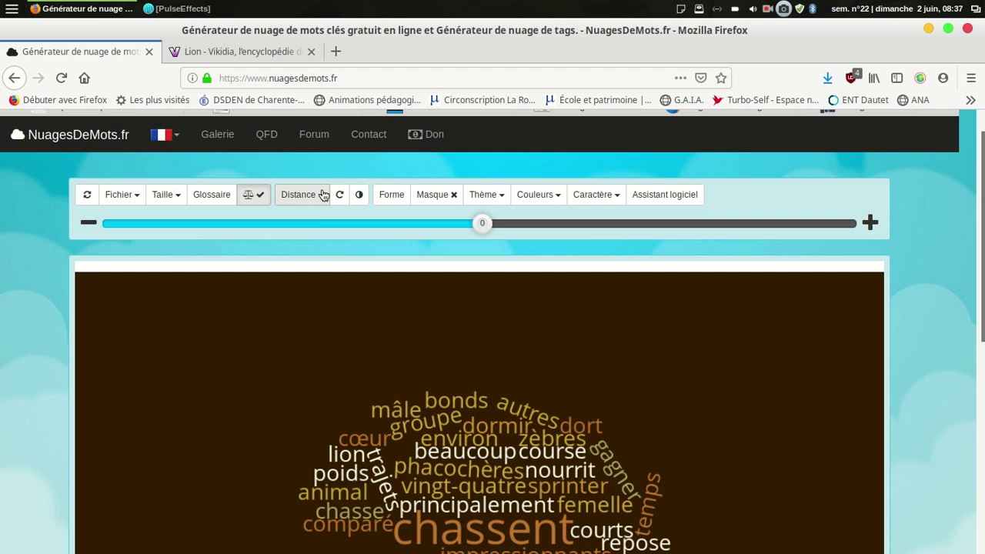
Step: Set the Distance between words to 2
{"action": "left_click", "coordinate": [323, 194]}
{"action": "left_click", "coordinate": [305, 244]}
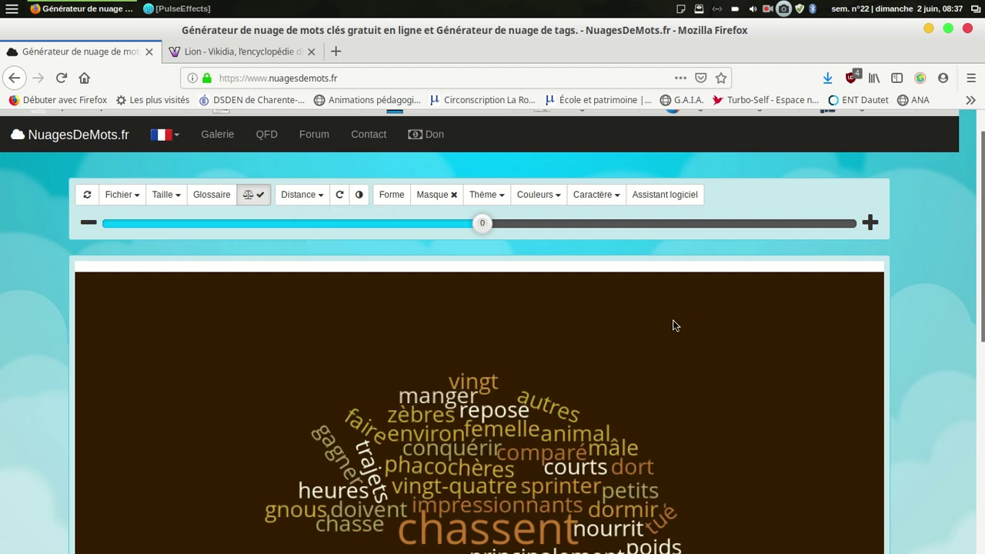
{"action": "scroll", "coordinate": [695, 309], "scroll_direction": "down", "scroll_amount": 3}
{"action": "scroll", "coordinate": [685, 310], "scroll_direction": "up", "scroll_amount": 1}
{"action": "scroll", "coordinate": [682, 309], "scroll_direction": "up", "scroll_amount": 1}
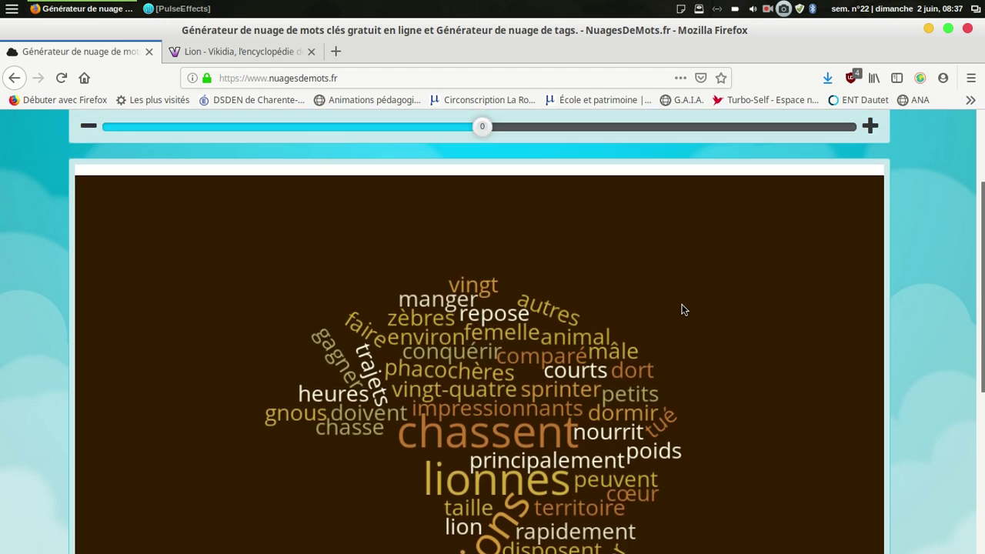
{"action": "scroll", "coordinate": [677, 309], "scroll_direction": "up", "scroll_amount": 1}
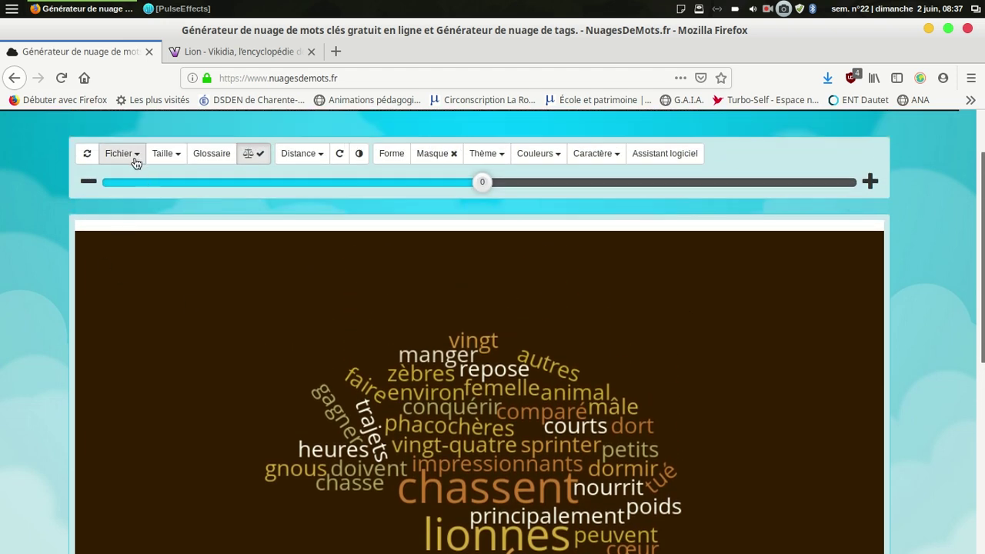
Step: Export the cloud as an SVG named 'lion' and open it with Inkscape
{"action": "left_click", "coordinate": [134, 159]}
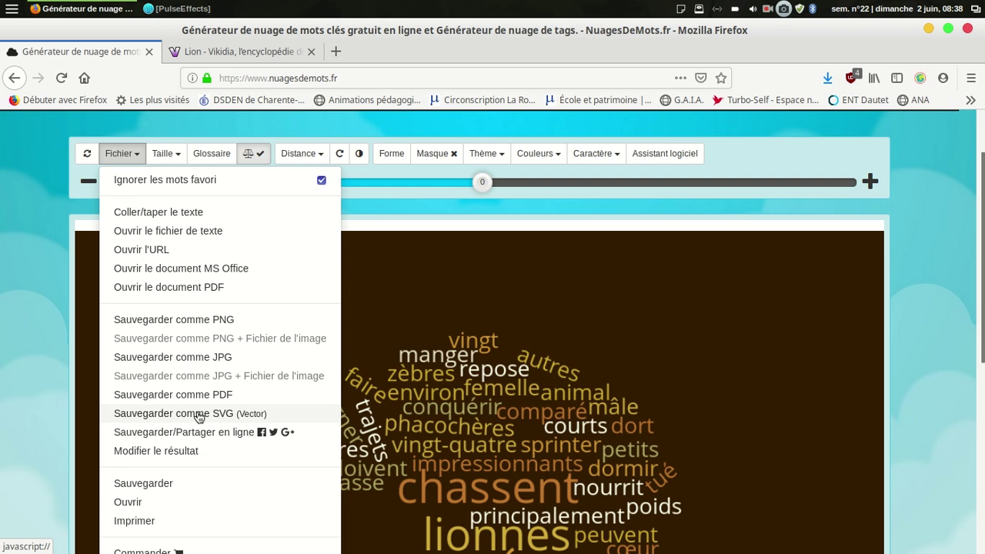
{"action": "left_click", "coordinate": [198, 416]}
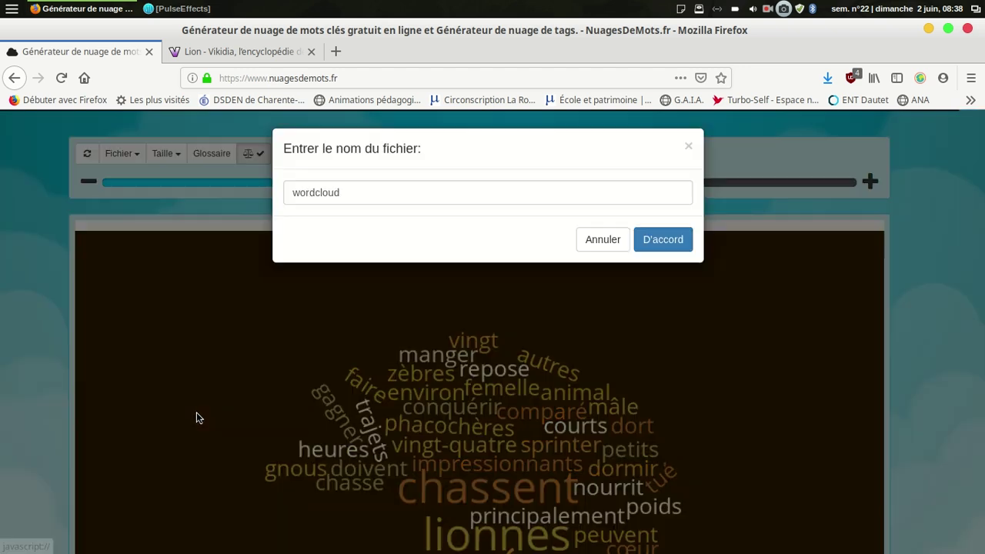
{"action": "left_click_drag", "start_coordinate": [369, 198], "coordinate": [237, 197]}
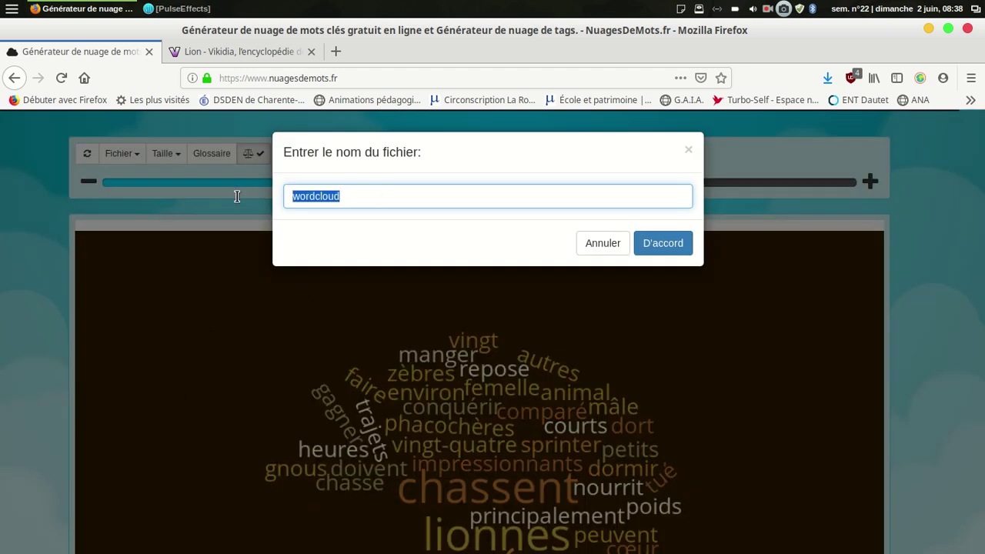
{"action": "type", "text": "lion"}
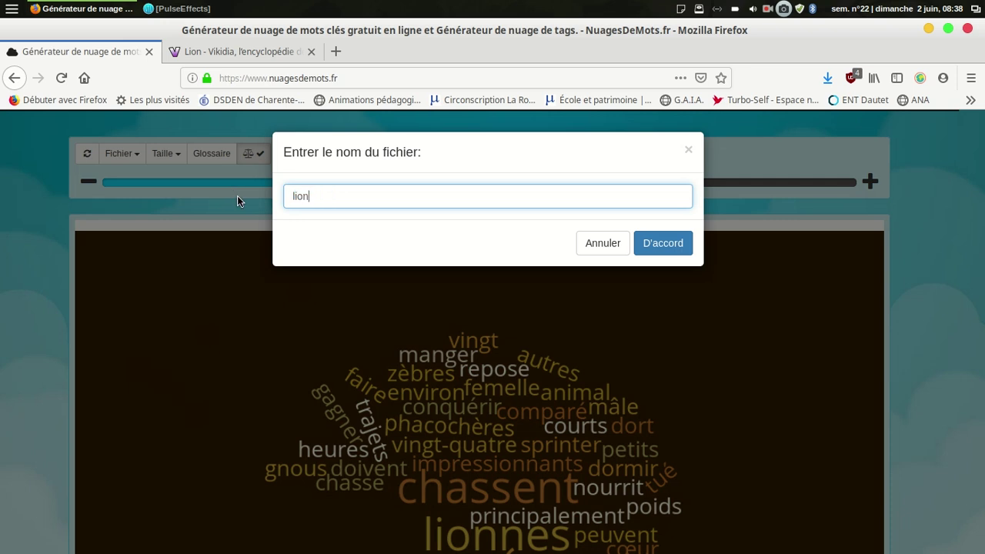
{"action": "left_click", "coordinate": [677, 246]}
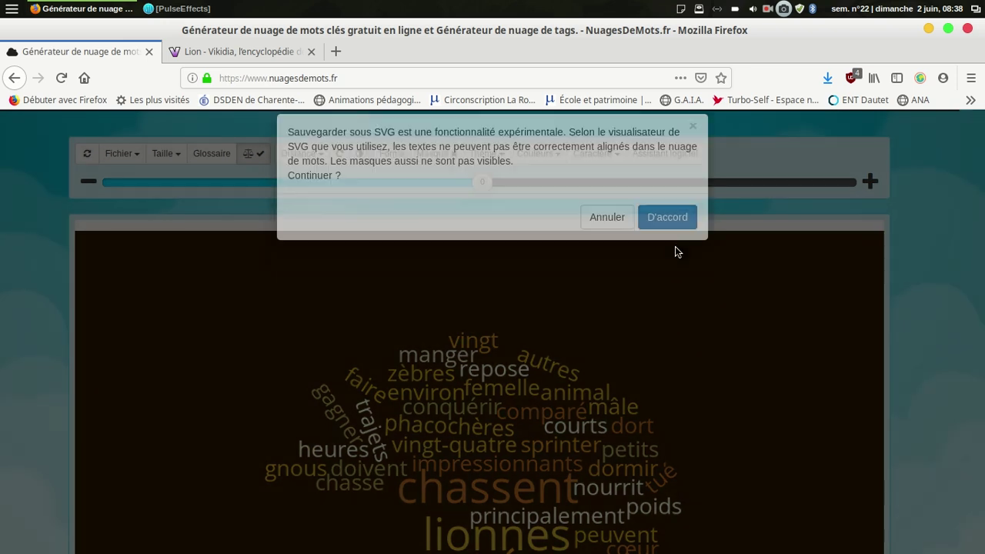
{"action": "left_click", "coordinate": [677, 235]}
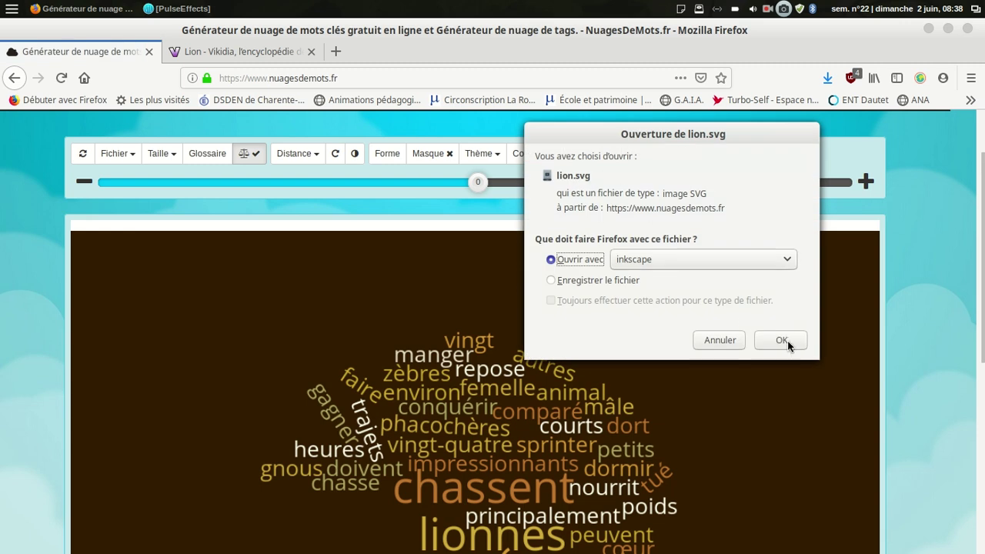
{"action": "left_click", "coordinate": [781, 340]}
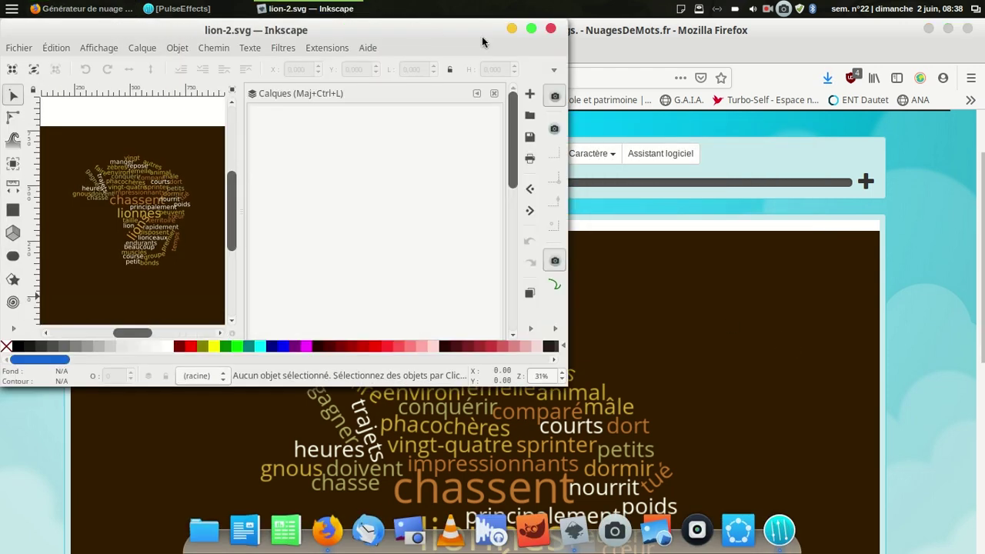
Step: Maximise Inkscape, zoom in on the lion word cloud, and switch to the Selector tool
{"action": "left_click", "coordinate": [531, 29]}
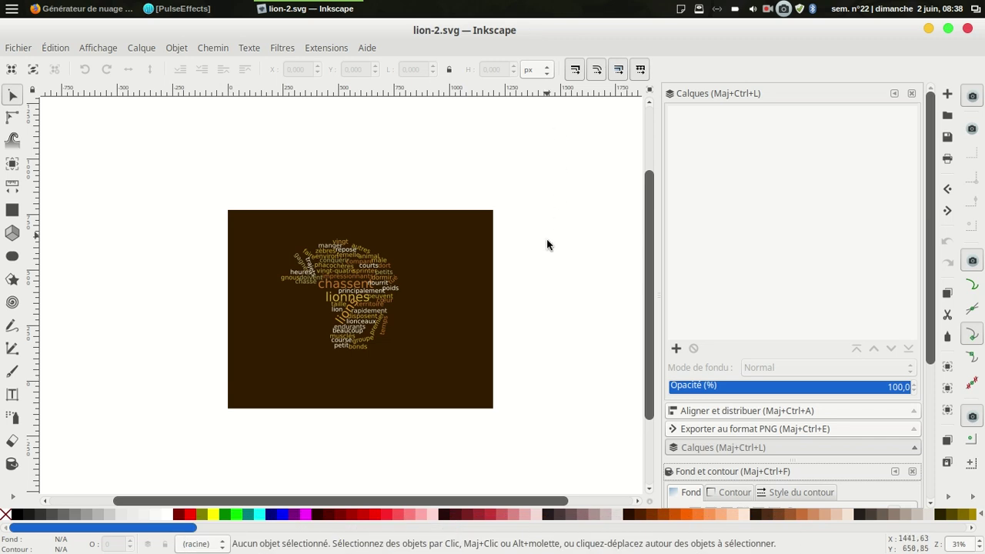
{"action": "scroll", "coordinate": [414, 321], "scroll_direction": "up", "scroll_amount": 1, "text": "ctrl"}
{"action": "scroll", "coordinate": [414, 321], "scroll_direction": "up", "scroll_amount": 2, "text": "ctrl"}
{"action": "scroll", "coordinate": [414, 321], "scroll_direction": "up", "scroll_amount": 1, "text": "ctrl"}
{"action": "scroll", "coordinate": [414, 321], "scroll_direction": "down", "scroll_amount": 2, "text": "ctrl"}
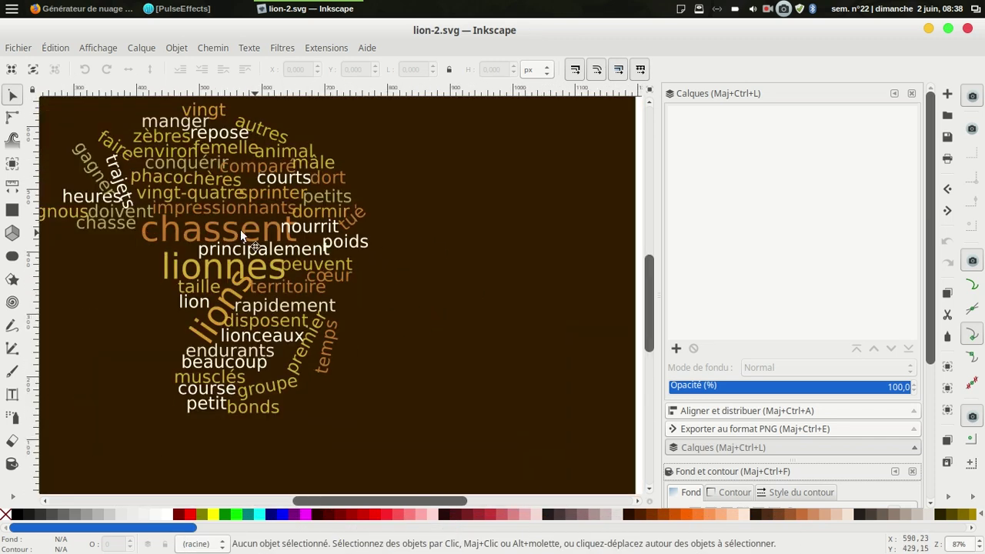
{"action": "left_click", "coordinate": [10, 95]}
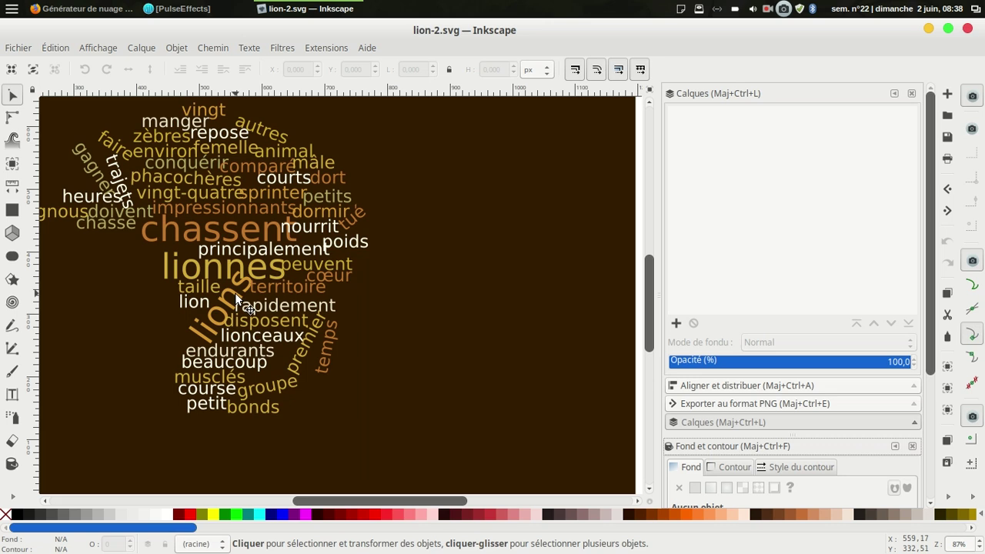
Step: Move the word lions to the empty right side of the page and enlarge it
{"action": "mouse_move", "coordinate": [234, 293]}
{"action": "left_mouse_down"}
{"action": "mouse_move", "coordinate": [475, 279]}
{"action": "mouse_move", "coordinate": [539, 221]}
{"action": "mouse_move", "coordinate": [527, 228]}
{"action": "left_mouse_up"}
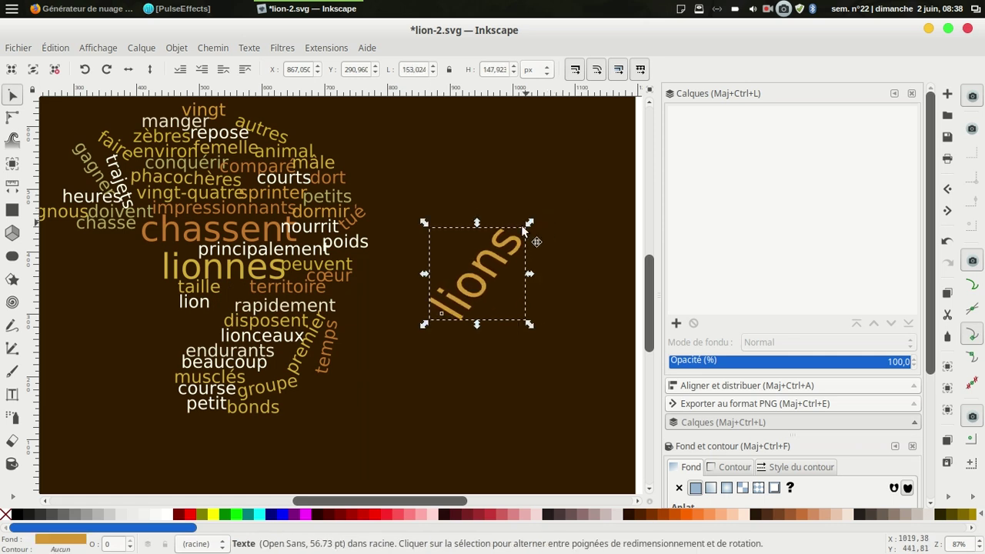
{"action": "left_click", "coordinate": [478, 264]}
{"action": "mouse_move", "coordinate": [530, 225]}
{"action": "left_mouse_down"}
{"action": "mouse_move", "coordinate": [532, 286]}
{"action": "mouse_move", "coordinate": [534, 253]}
{"action": "left_mouse_up"}
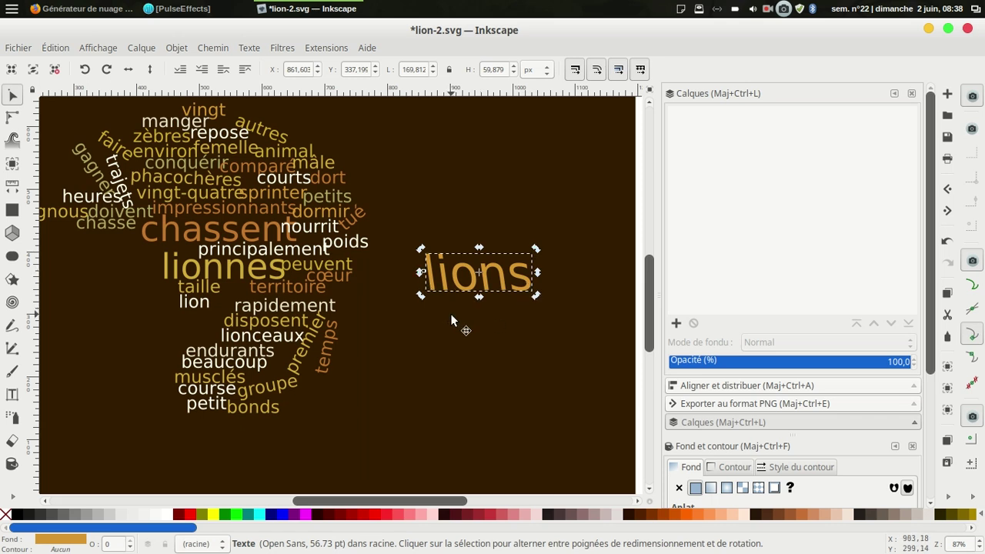
{"action": "key", "text": "bracketleft"}
{"action": "key", "text": "bracketleft"}
{"action": "key", "text": "bracketleft"}
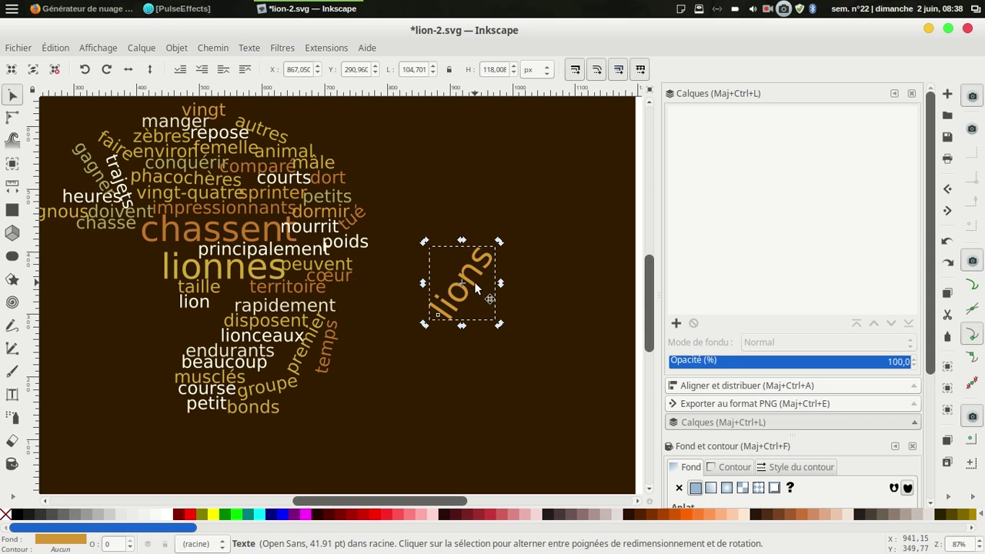
{"action": "mouse_move", "coordinate": [499, 242]}
{"action": "left_mouse_down"}
{"action": "mouse_move", "coordinate": [518, 258]}
{"action": "mouse_move", "coordinate": [514, 229]}
{"action": "left_mouse_up"}
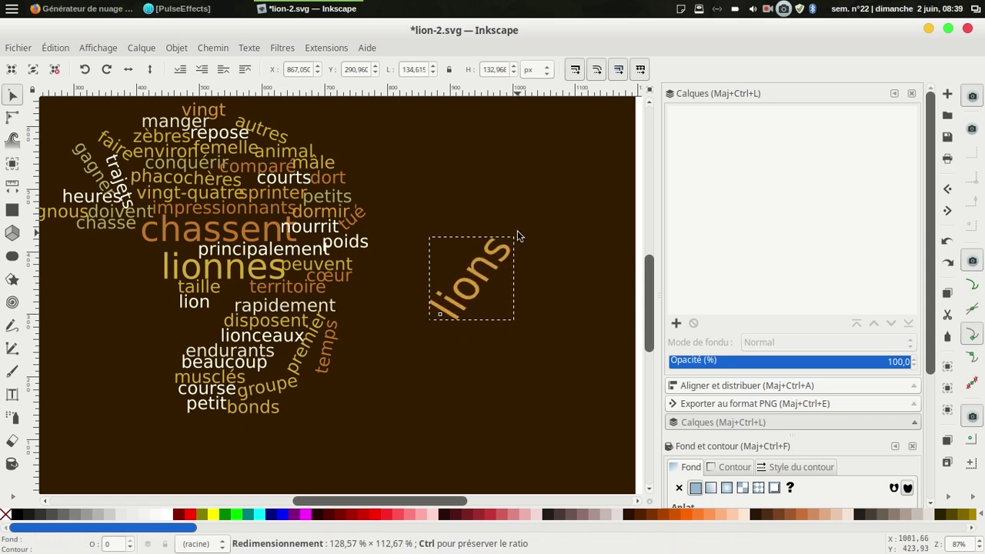
Step: Rotate lions back to horizontal and place it at the top right, apart from the cloud
{"action": "left_click", "coordinate": [475, 278]}
{"action": "left_click_drag", "start_coordinate": [519, 228], "coordinate": [535, 288]}
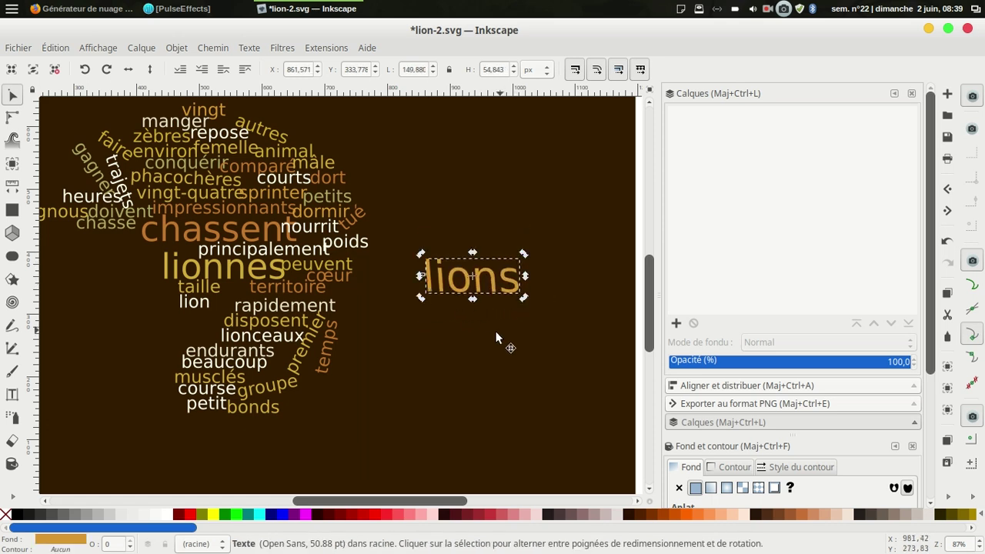
{"action": "key", "text": "ctrl+z"}
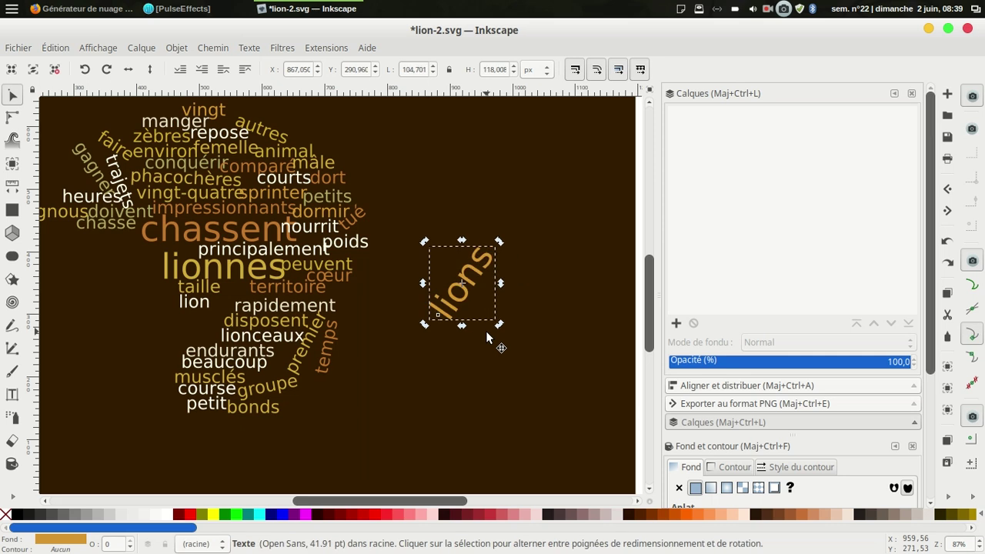
{"action": "mouse_move", "coordinate": [499, 242]}
{"action": "left_mouse_down"}
{"action": "mouse_move", "coordinate": [518, 287]}
{"action": "mouse_move", "coordinate": [578, 225]}
{"action": "mouse_move", "coordinate": [576, 237]}
{"action": "left_mouse_up"}
{"action": "left_click", "coordinate": [478, 287]}
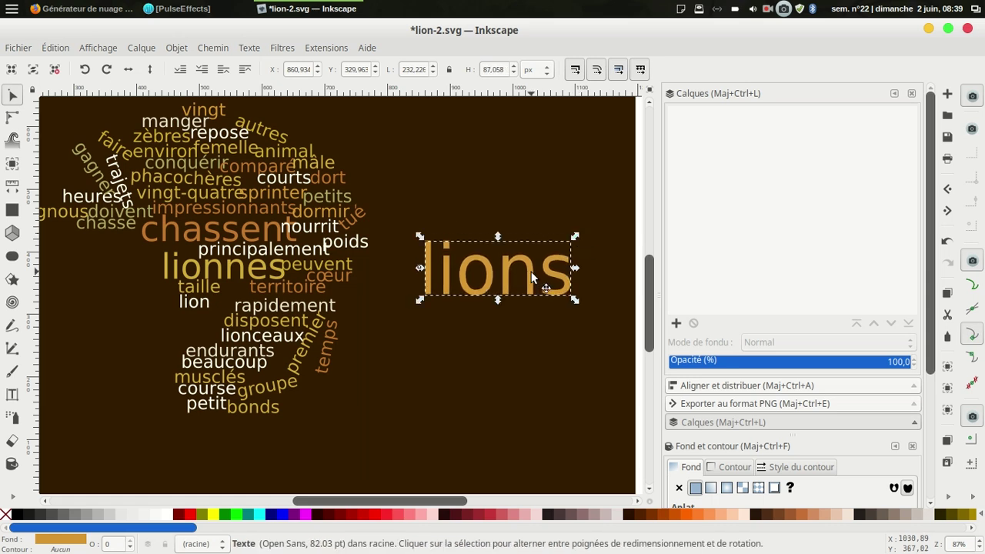
{"action": "left_click_drag", "start_coordinate": [533, 275], "coordinate": [544, 170]}
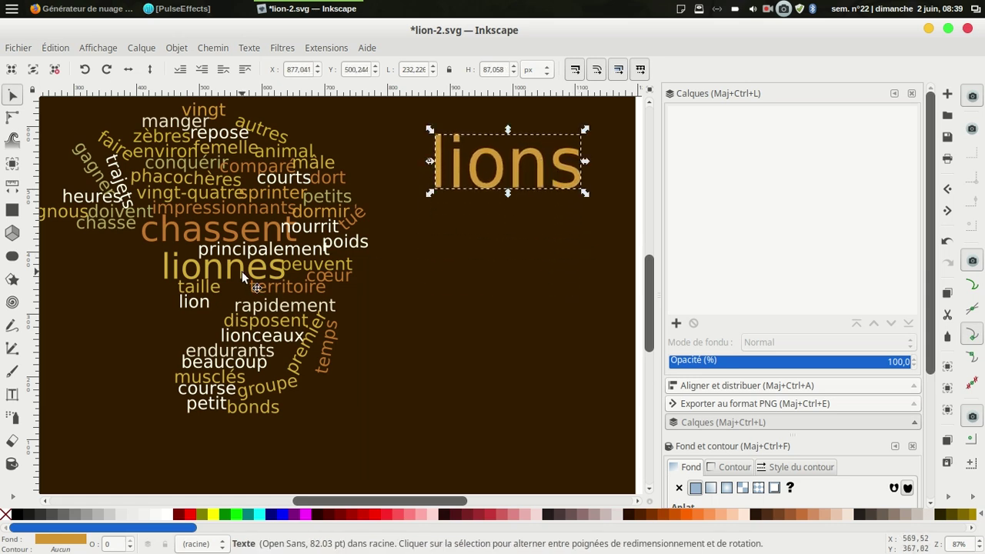
{"action": "left_click_drag", "start_coordinate": [244, 273], "coordinate": [250, 282]}
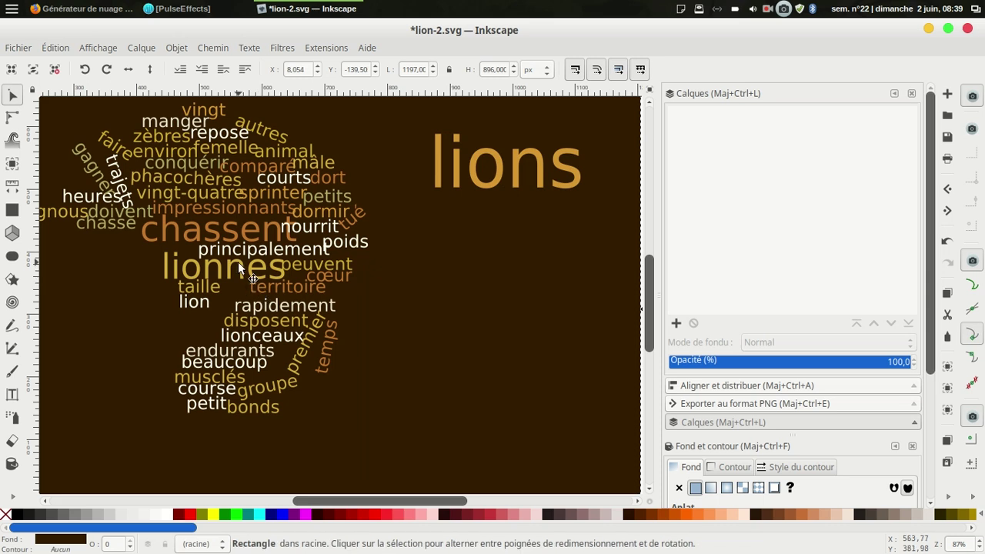
Step: Stack lionnes under lions, then lionceaux beneath it, enlarged to 36.34 pt
{"action": "left_click", "coordinate": [241, 263]}
{"action": "left_click_drag", "start_coordinate": [241, 264], "coordinate": [511, 218]}
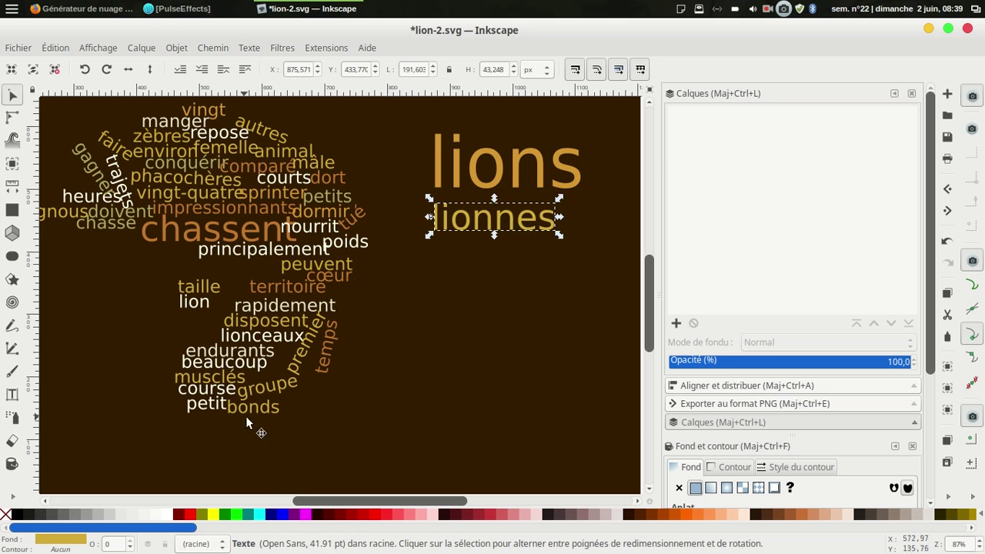
{"action": "left_click", "coordinate": [276, 344]}
{"action": "left_click_drag", "start_coordinate": [275, 344], "coordinate": [487, 264]}
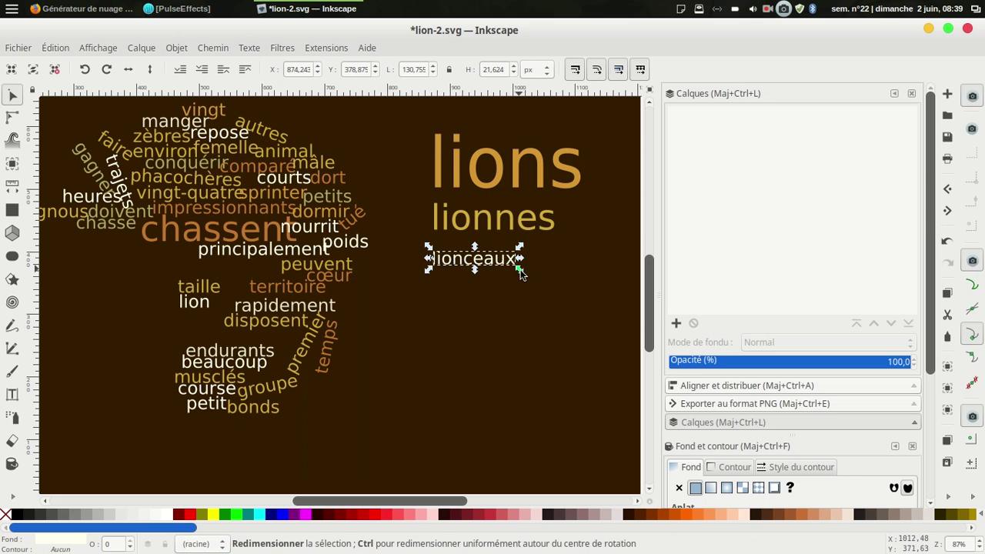
{"action": "left_click_drag", "start_coordinate": [521, 269], "coordinate": [549, 286]}
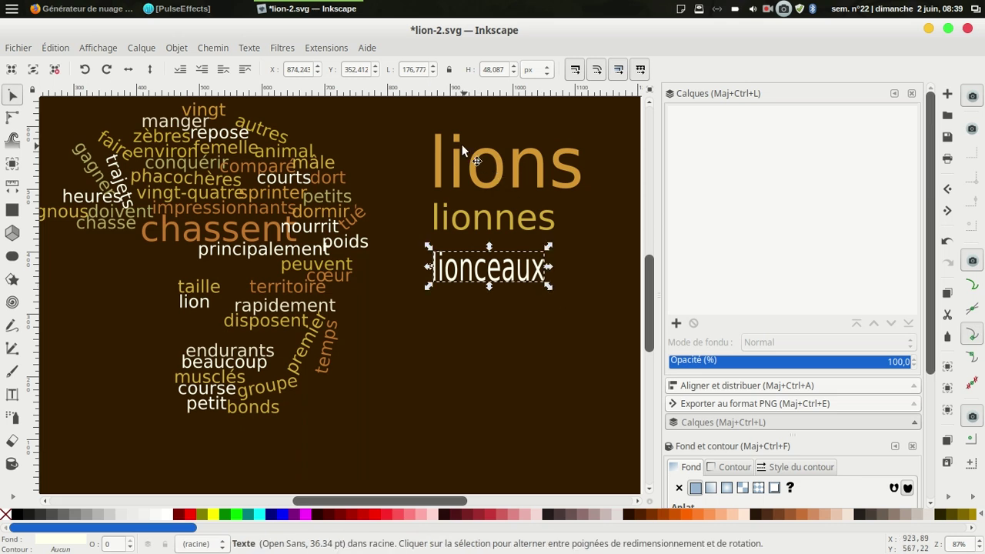
{"action": "left_click", "coordinate": [434, 328]}
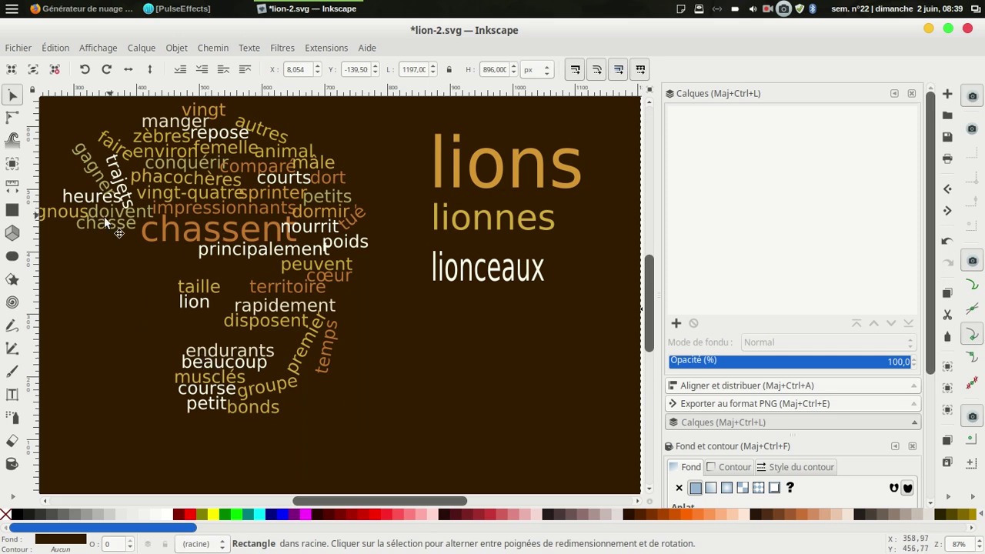
Step: Place gnous at the lower right, chassent below lionceaux, and zèbres just under gnous
{"action": "left_click", "coordinate": [62, 218]}
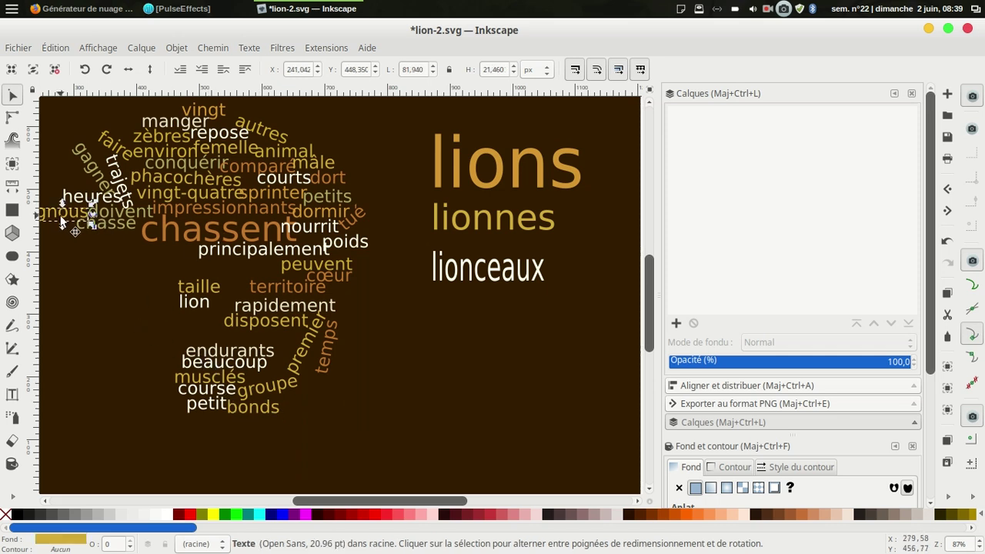
{"action": "left_click", "coordinate": [75, 254]}
{"action": "left_click_drag", "start_coordinate": [62, 219], "coordinate": [455, 391]}
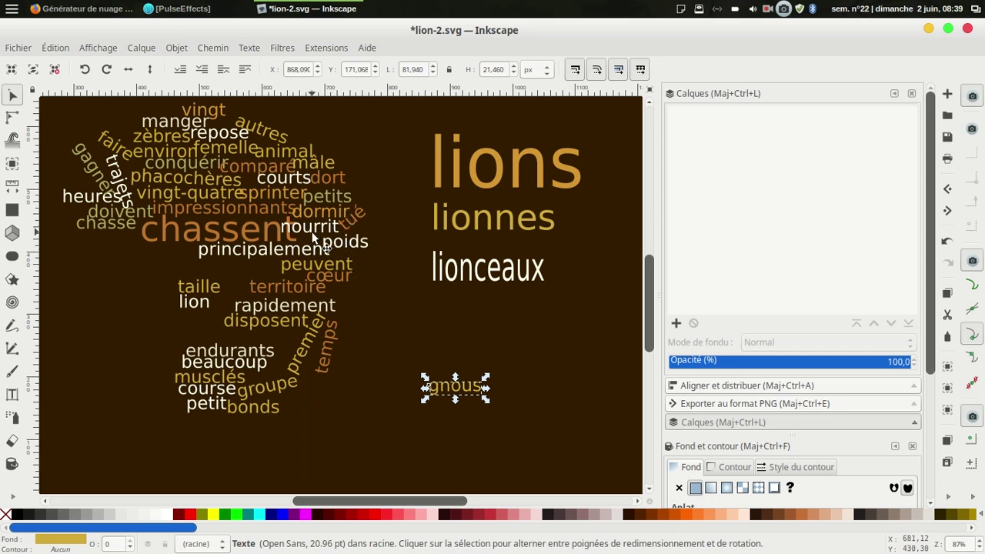
{"action": "left_click", "coordinate": [214, 236]}
{"action": "left_click_drag", "start_coordinate": [213, 235], "coordinate": [514, 344]}
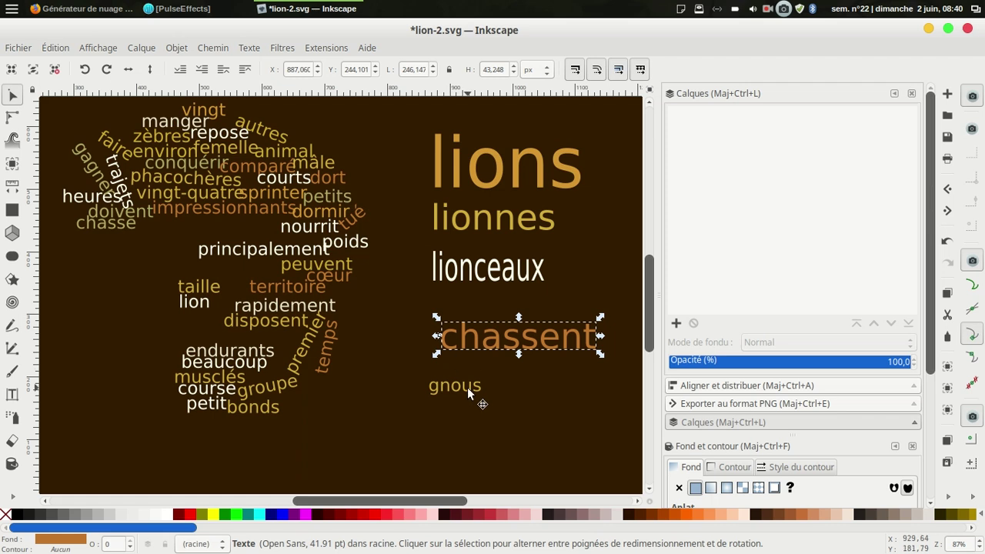
{"action": "left_click", "coordinate": [153, 140]}
{"action": "left_click_drag", "start_coordinate": [153, 140], "coordinate": [443, 412]}
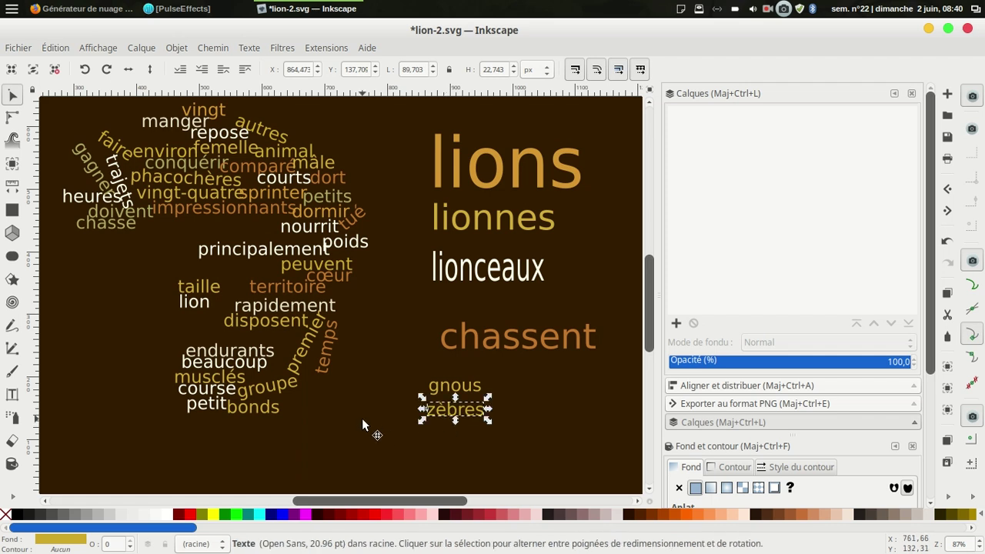
{"action": "scroll", "coordinate": [358, 394], "scroll_direction": "up", "scroll_amount": 2}
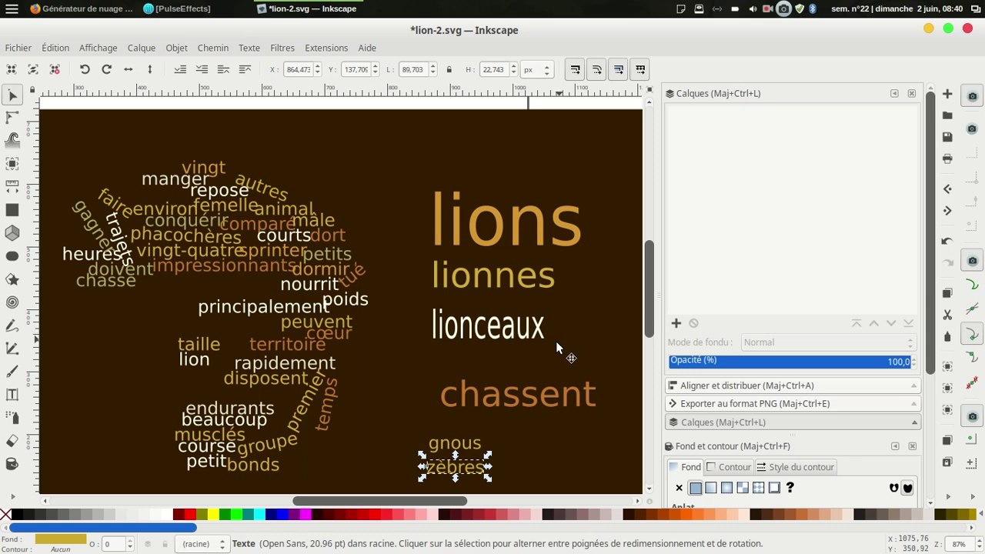
{"action": "scroll", "coordinate": [361, 421], "scroll_direction": "down", "scroll_amount": 2}
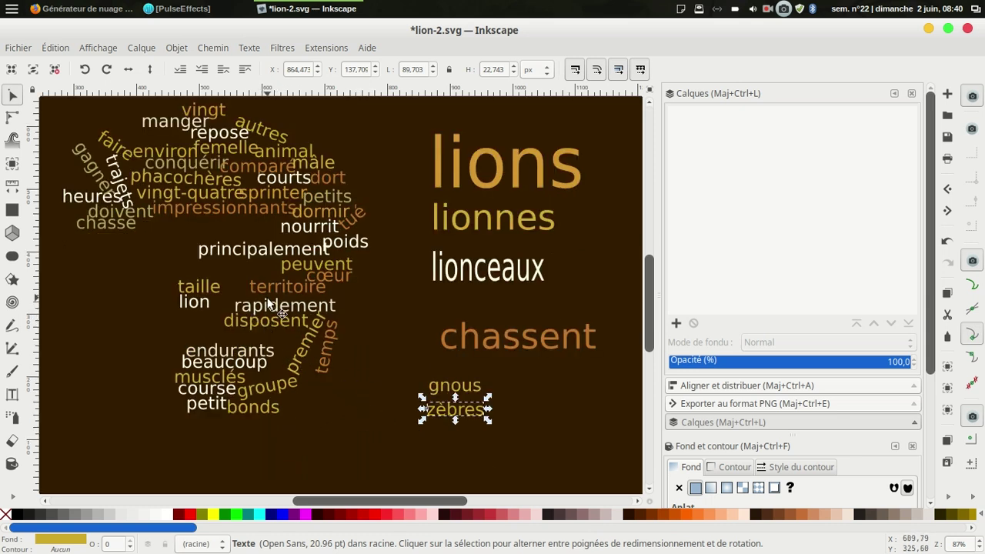
{"action": "scroll", "coordinate": [353, 162], "scroll_direction": "up", "scroll_amount": 2}
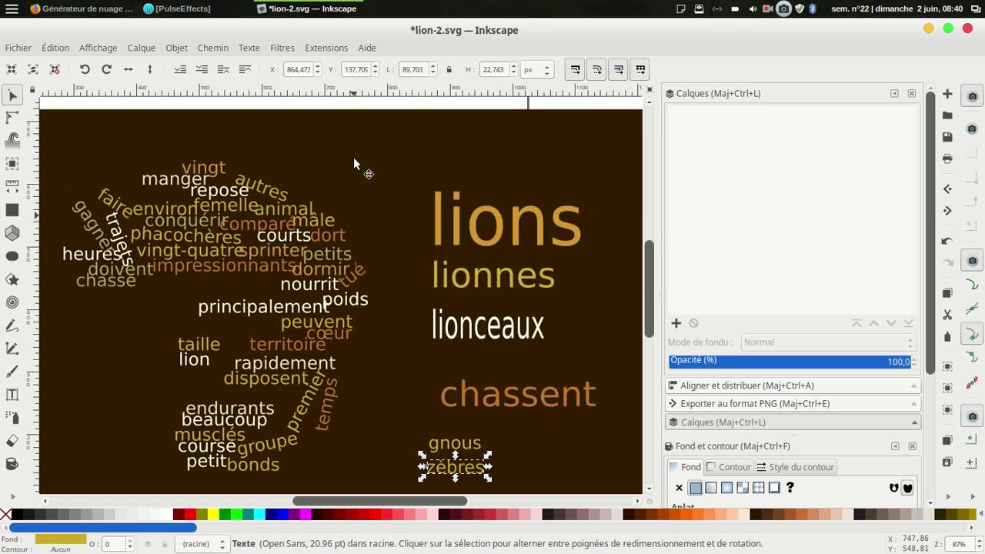
Step: Move manger out of the cloud beside gnous and zèbres, enlarged to 38.81 pt
{"action": "left_click", "coordinate": [184, 184]}
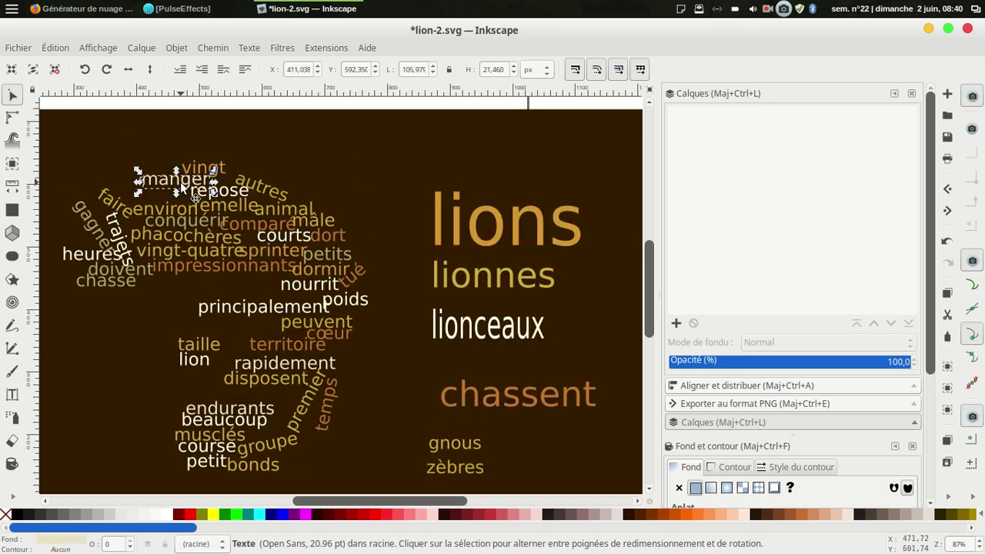
{"action": "mouse_move", "coordinate": [189, 194]}
{"action": "left_mouse_down"}
{"action": "mouse_move", "coordinate": [193, 206]}
{"action": "mouse_move", "coordinate": [207, 190]}
{"action": "mouse_move", "coordinate": [587, 405]}
{"action": "mouse_move", "coordinate": [567, 438]}
{"action": "left_mouse_up"}
{"action": "left_click", "coordinate": [191, 185]}
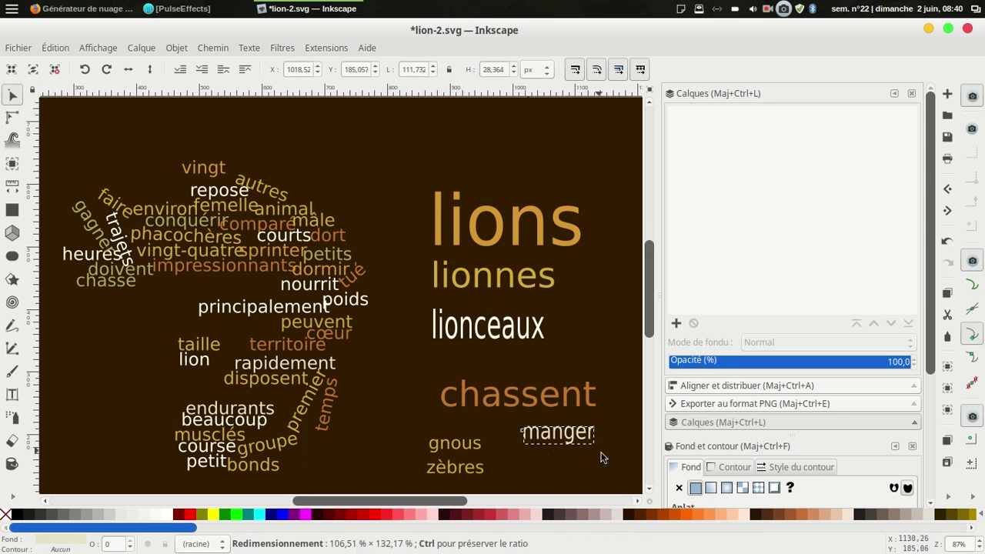
{"action": "left_click_drag", "start_coordinate": [600, 450], "coordinate": [623, 466]}
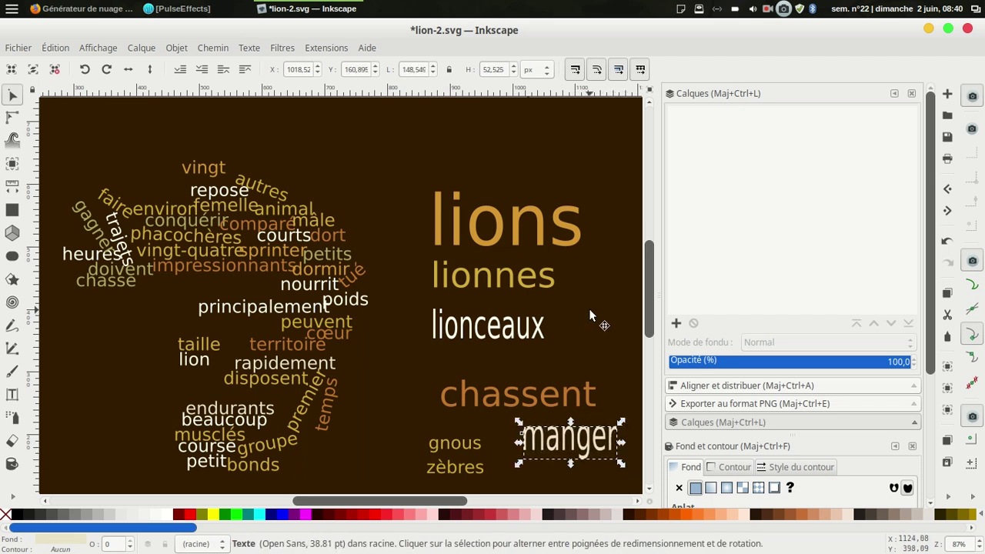
{"action": "scroll", "coordinate": [583, 318], "scroll_direction": "down", "scroll_amount": 4}
{"action": "scroll", "coordinate": [588, 316], "scroll_direction": "up", "scroll_amount": 2}
{"action": "scroll", "coordinate": [394, 299], "scroll_direction": "up", "scroll_amount": 2}
{"action": "scroll", "coordinate": [397, 291], "scroll_direction": "down", "scroll_amount": 2}
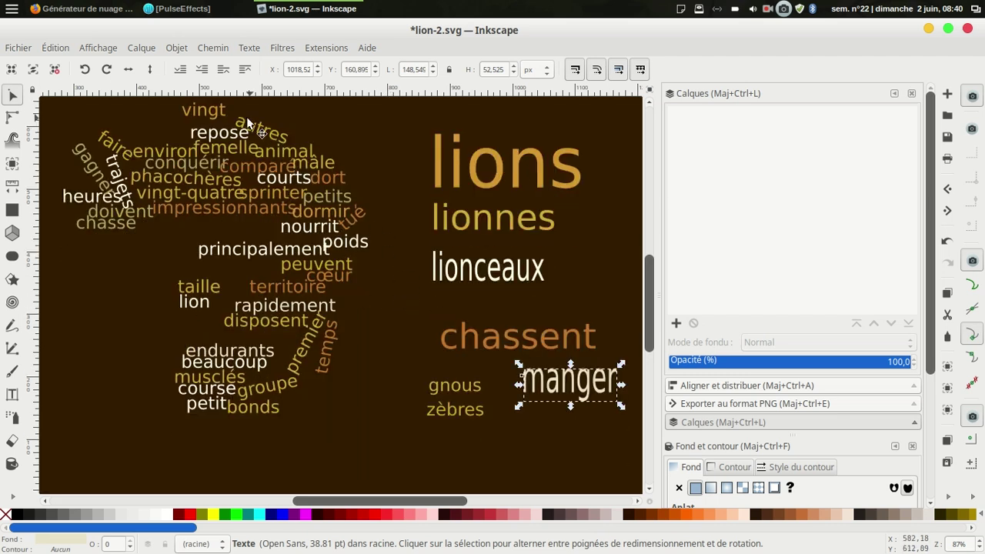
{"action": "left_click", "coordinate": [600, 304]}
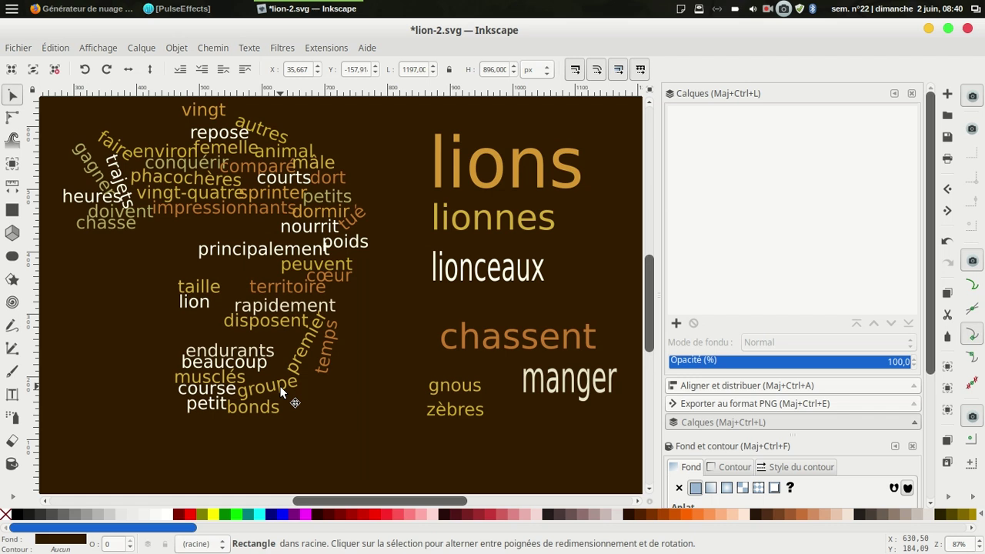
{"action": "scroll", "coordinate": [322, 418], "scroll_direction": "up", "scroll_amount": 2}
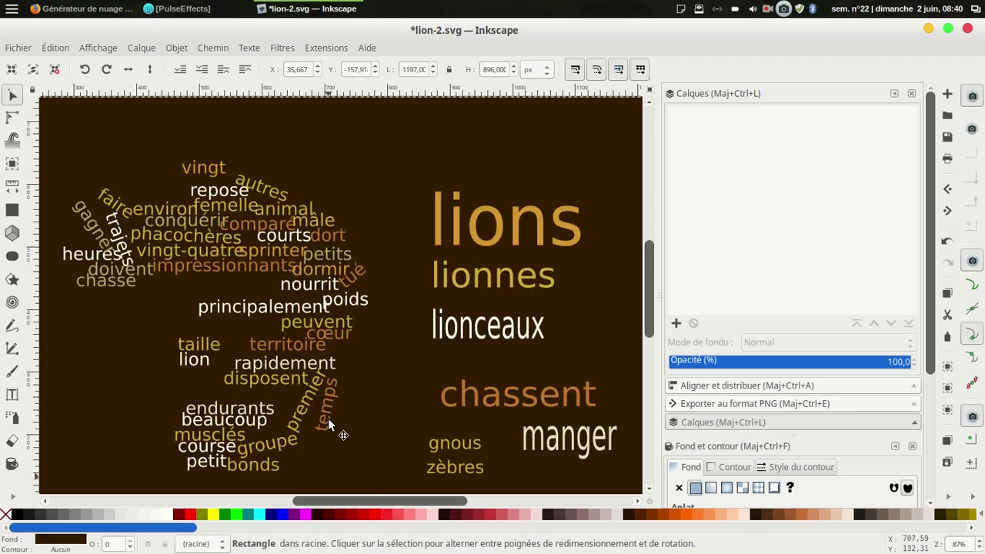